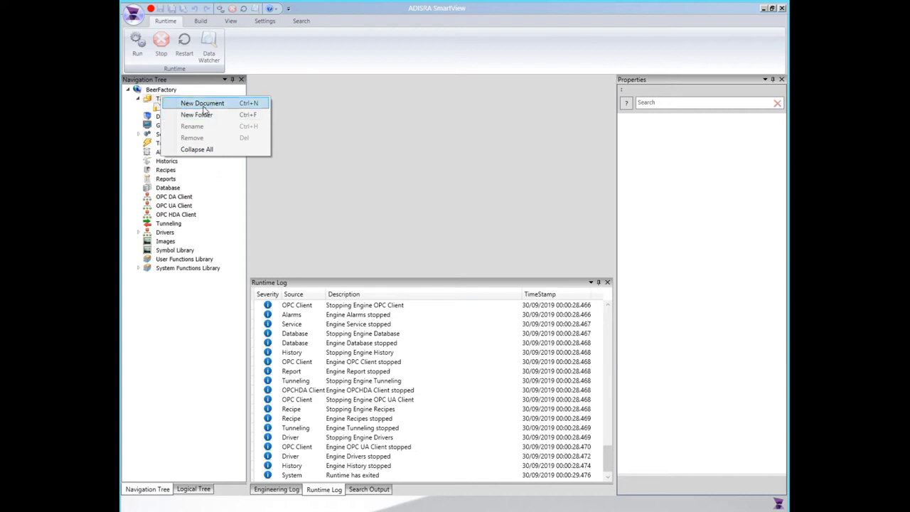
# Open the Tags document of the BeerFactory project for editing.
pyautogui.click(314, 116)
pyautogui.click(167, 106)
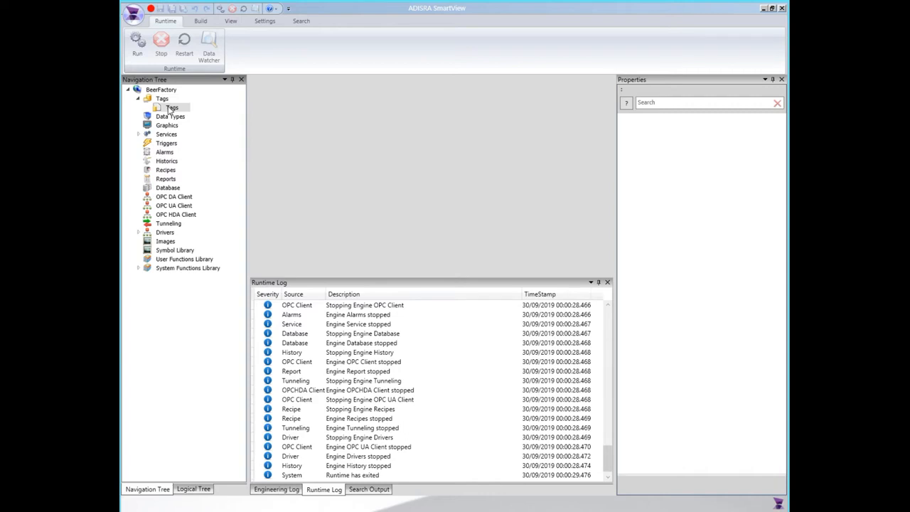
pyautogui.doubleClick(171, 108)
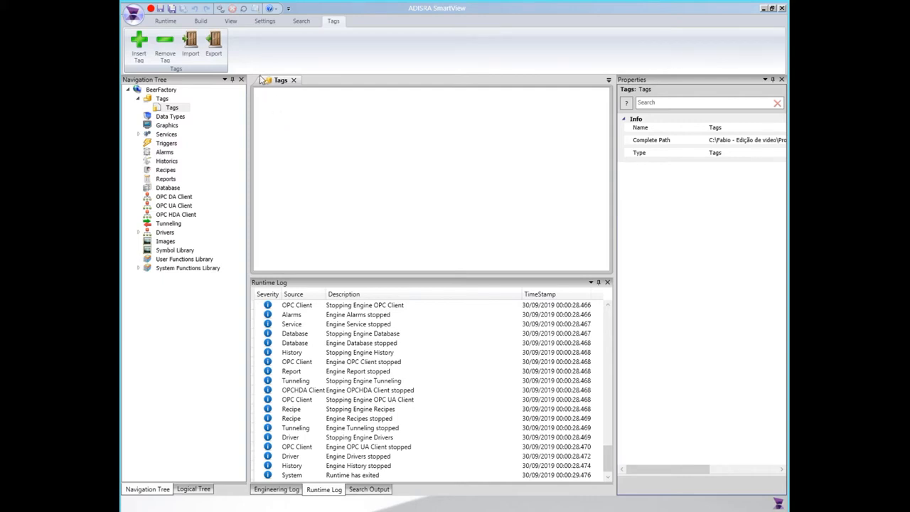
# Insert two tags in the Tags document, and remove both of them again.
pyautogui.click(139, 49)
pyautogui.click(142, 48)
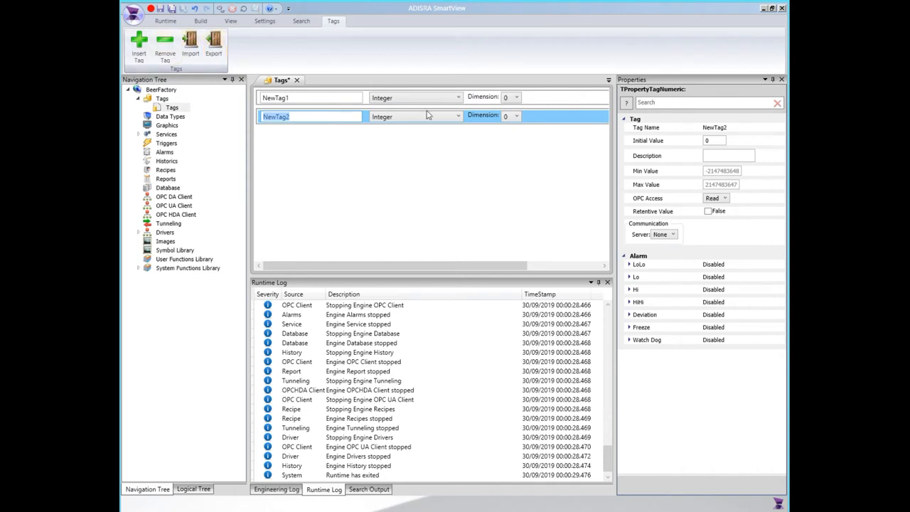
pyautogui.click(554, 100)
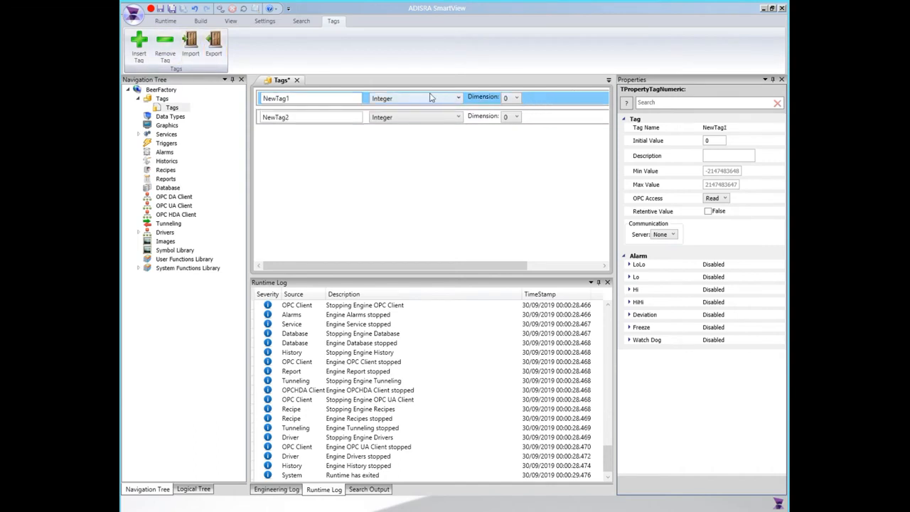
pyautogui.click(164, 44)
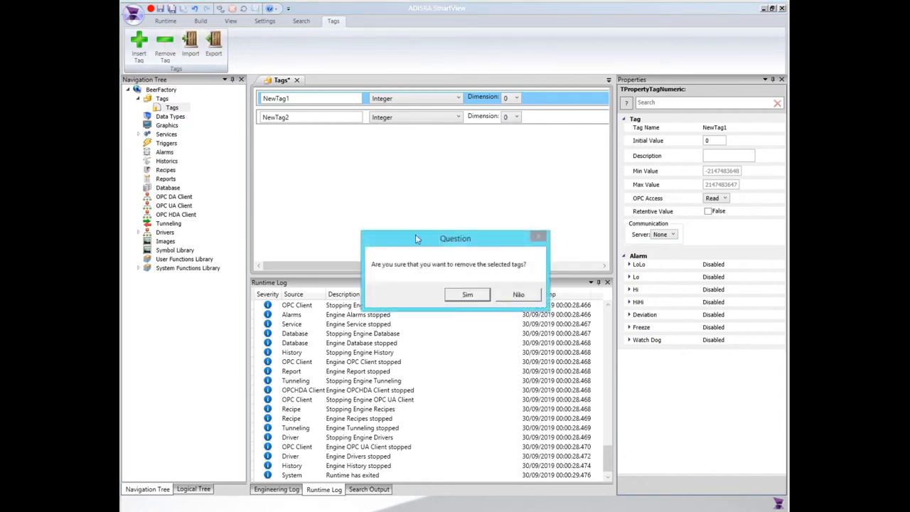
pyautogui.click(464, 294)
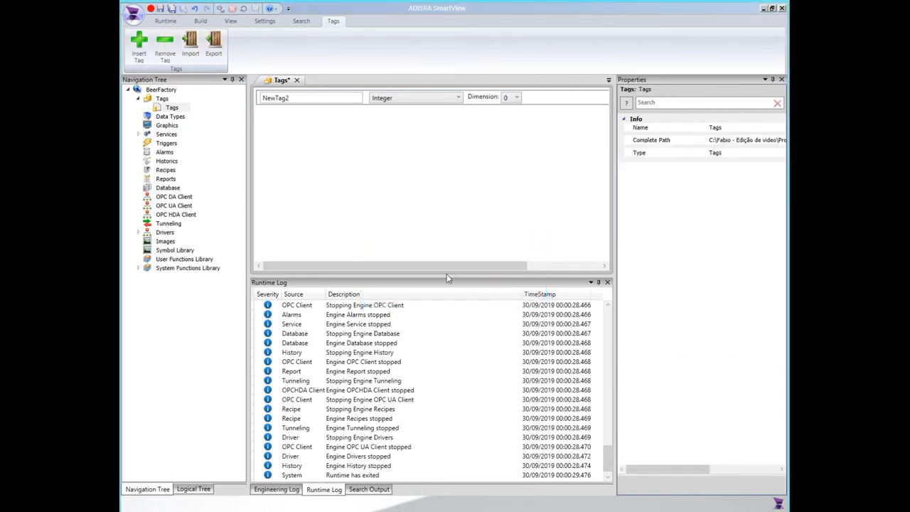
pyautogui.click(538, 101)
pyautogui.click(163, 41)
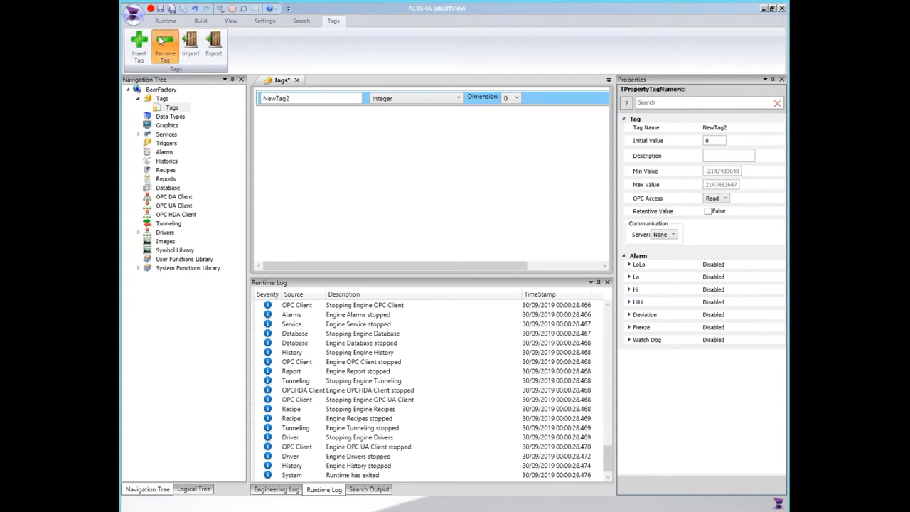
pyautogui.click(465, 294)
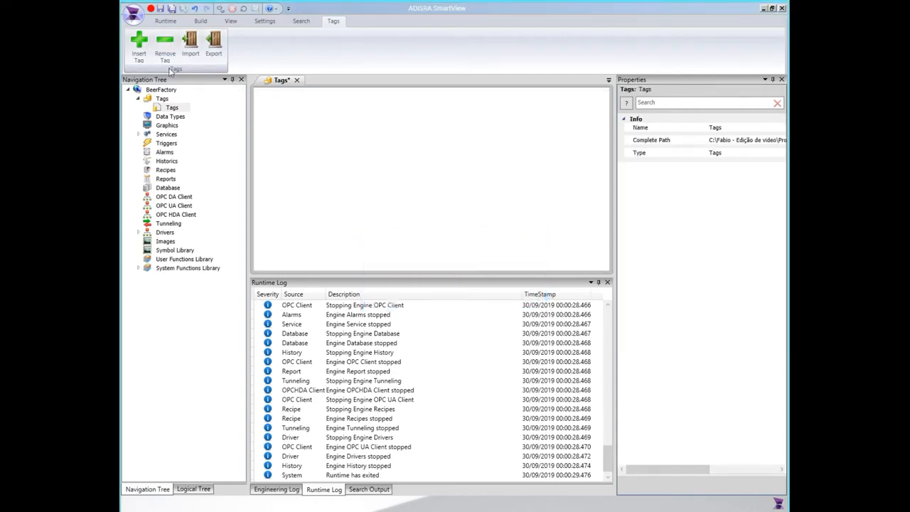
# Insert a new tag in the empty Tags document and review the data types available for it.
pyautogui.click(139, 47)
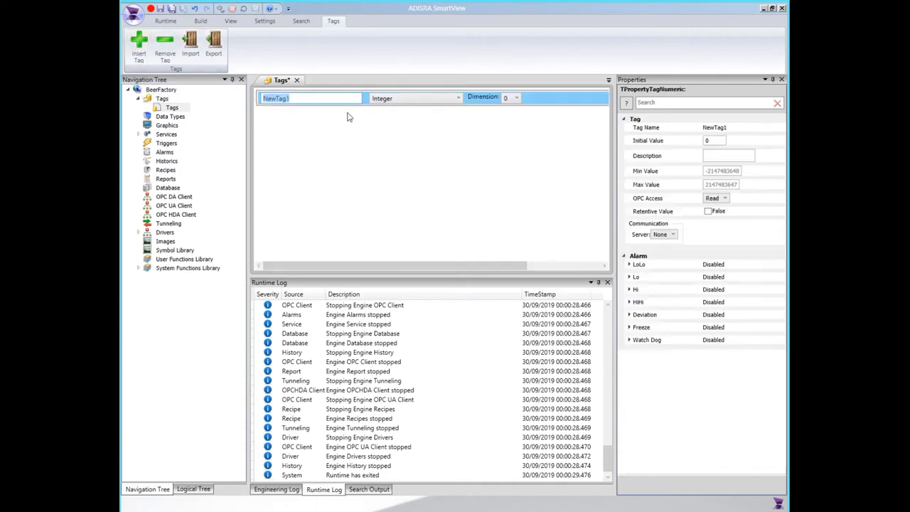
pyautogui.click(326, 97)
pyautogui.doubleClick(282, 100)
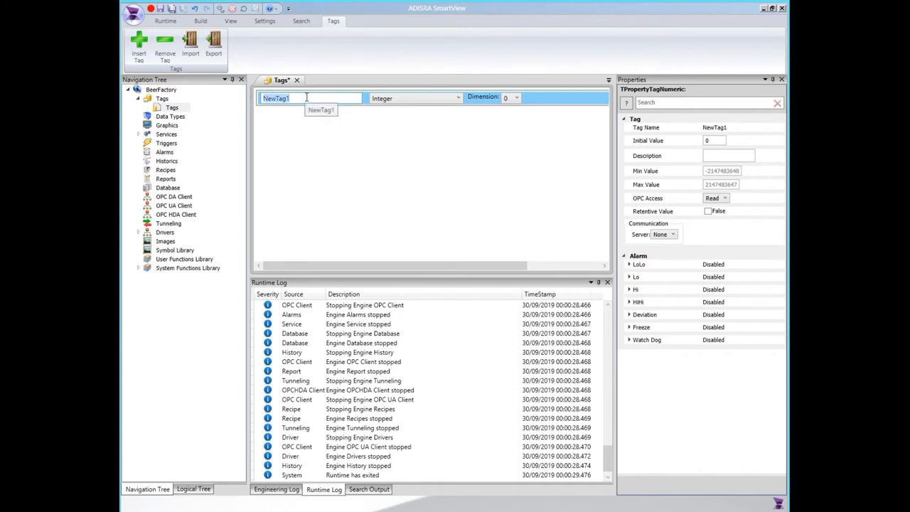
pyautogui.click(428, 101)
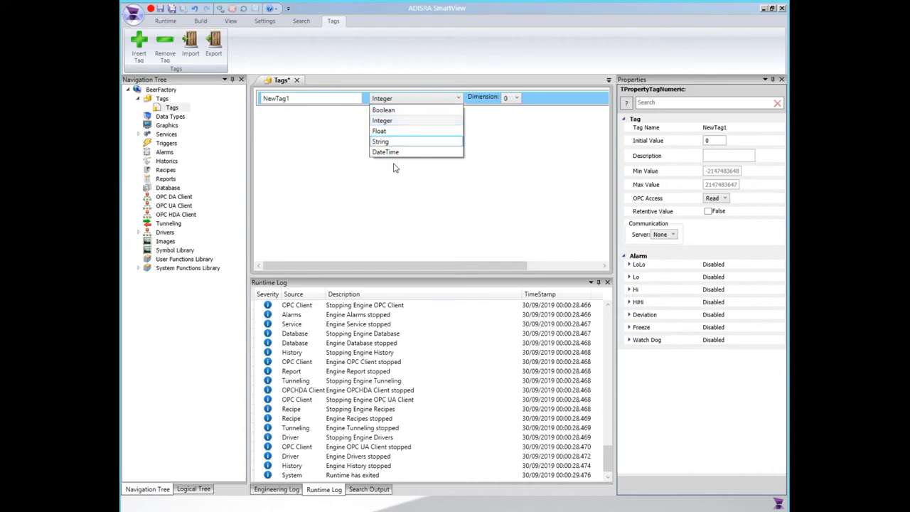
pyautogui.click(170, 117)
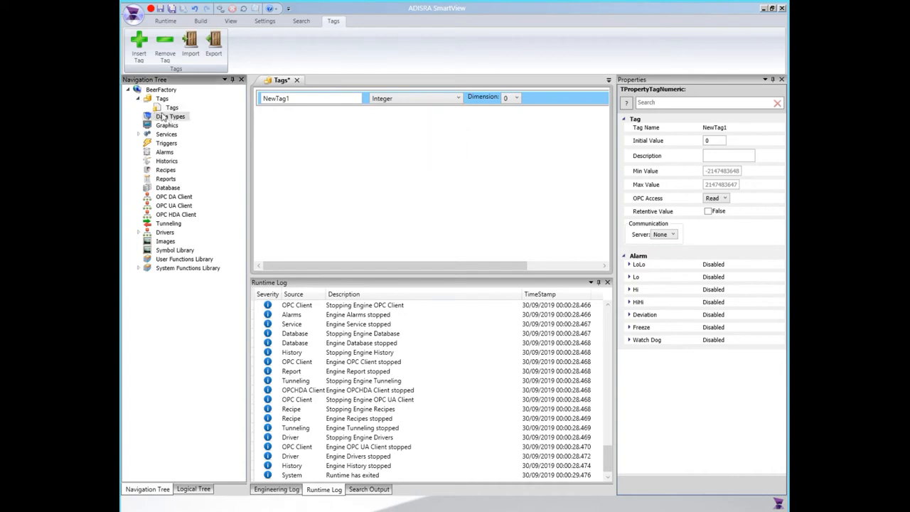
pyautogui.click(171, 107)
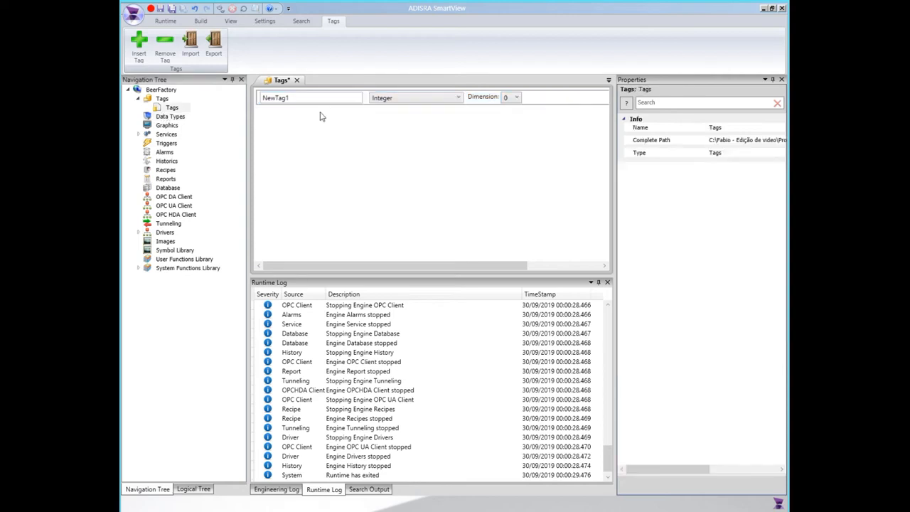
pyautogui.click(395, 104)
pyautogui.click(395, 100)
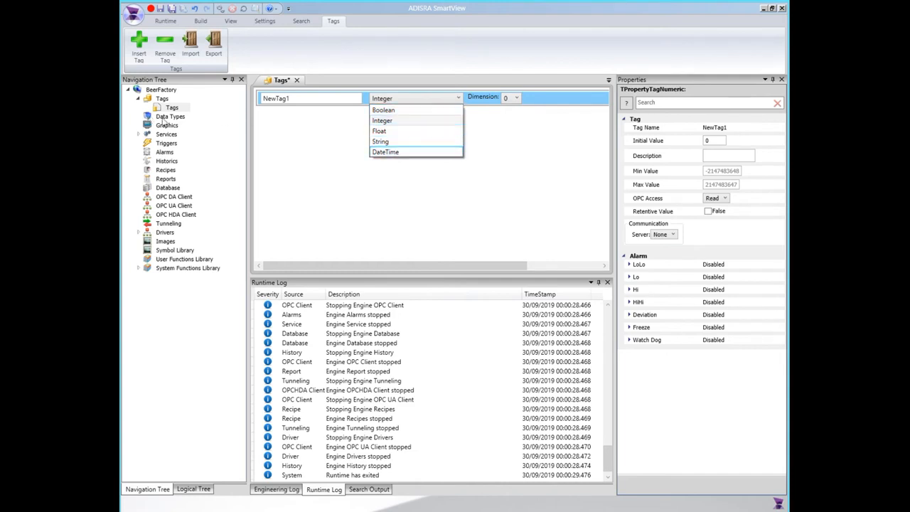
pyautogui.click(515, 110)
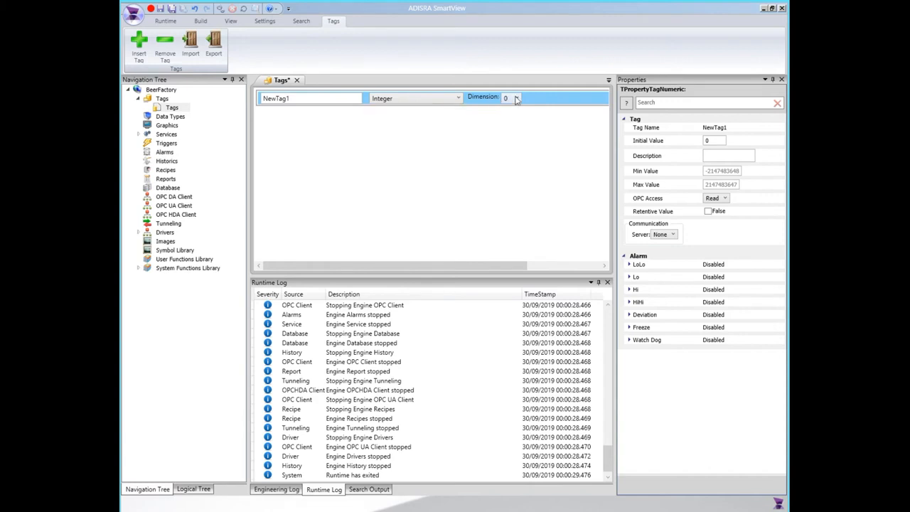
# Make the Integer tag a one-dimensional array with a size of 3.
pyautogui.click(517, 100)
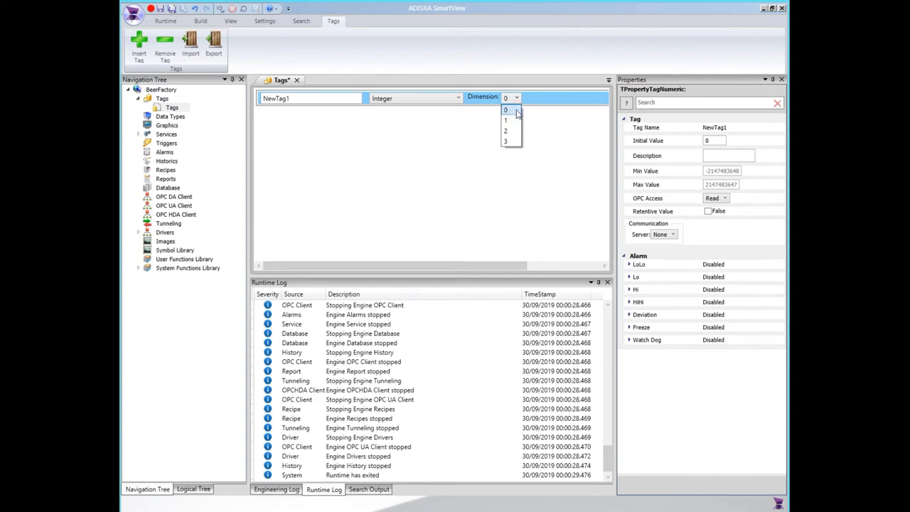
pyautogui.click(507, 120)
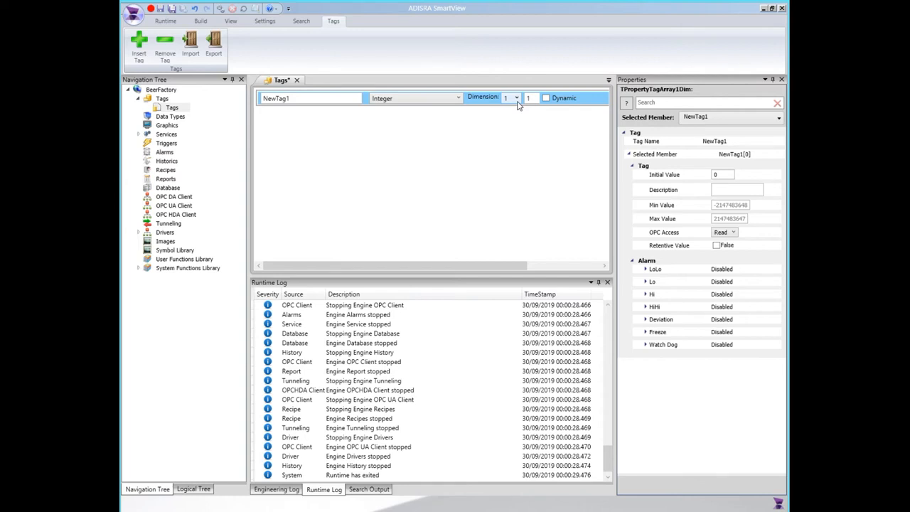
pyautogui.moveTo(535, 99); pyautogui.dragTo(525, 101)
pyautogui.write('3')
pyautogui.click(522, 111)
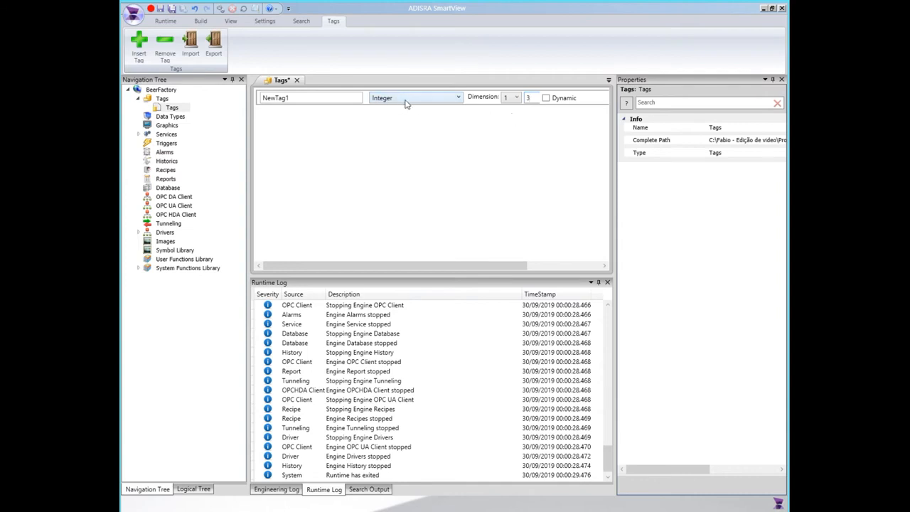
# Change the Integer array tag from a fixed size to a dynamic size.
pyautogui.doubleClick(295, 99)
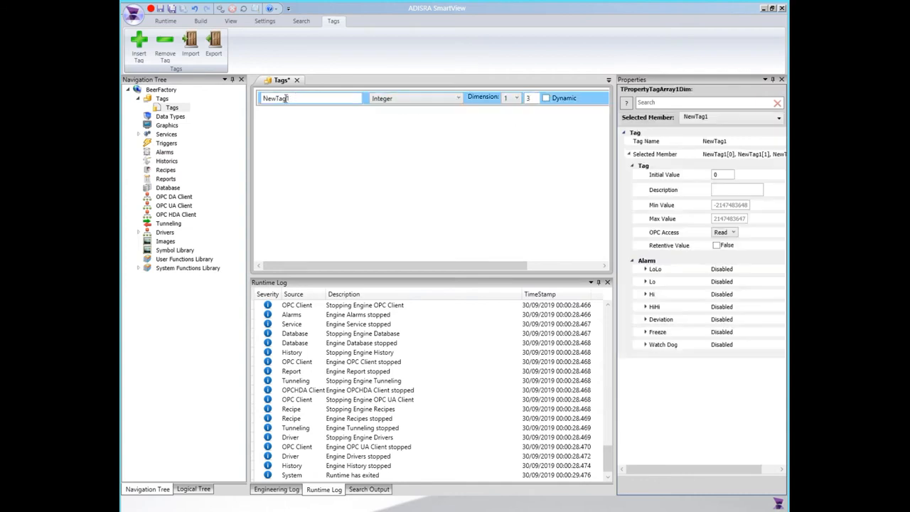
pyautogui.click(325, 130)
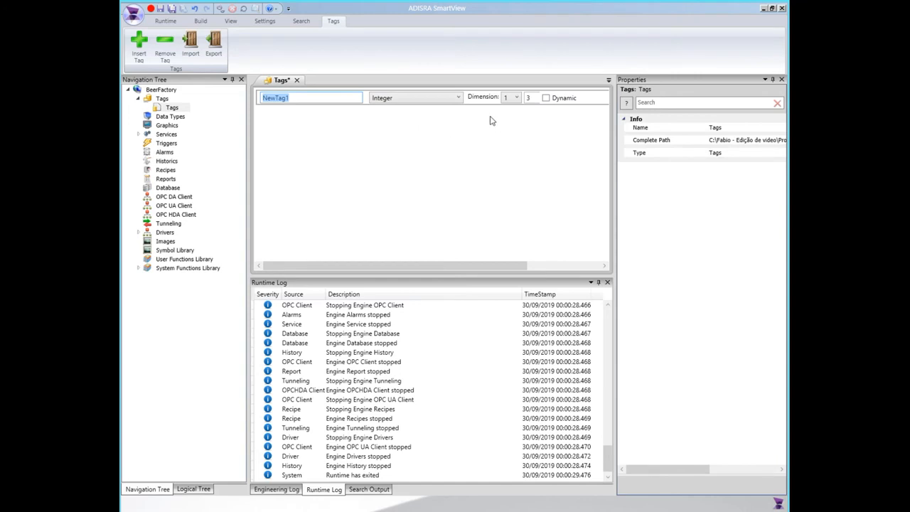
pyautogui.click(546, 99)
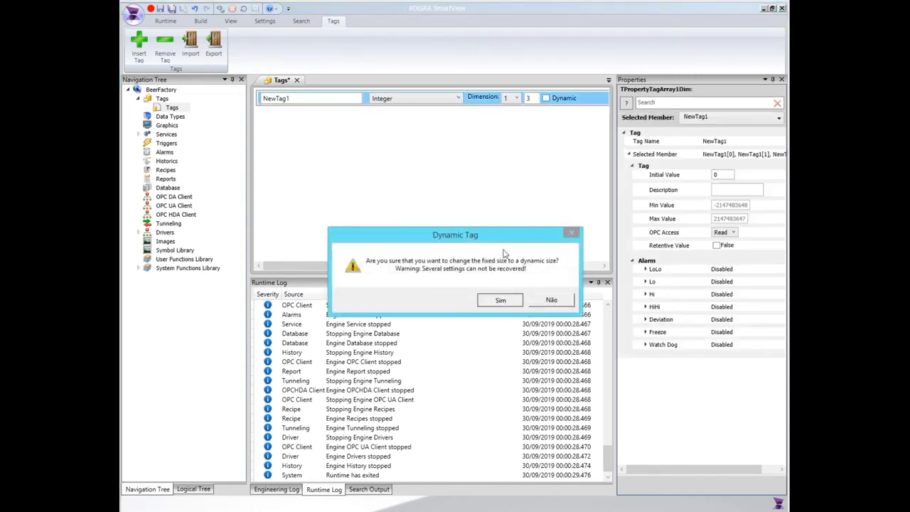
pyautogui.click(500, 298)
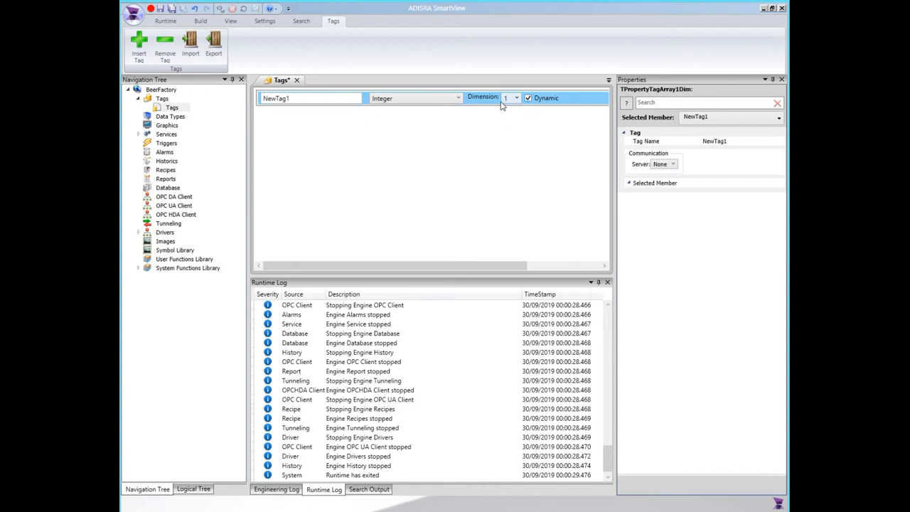
# Insert a second tag as a one-dimensional Float array with a fixed size of 10.
pyautogui.click(135, 42)
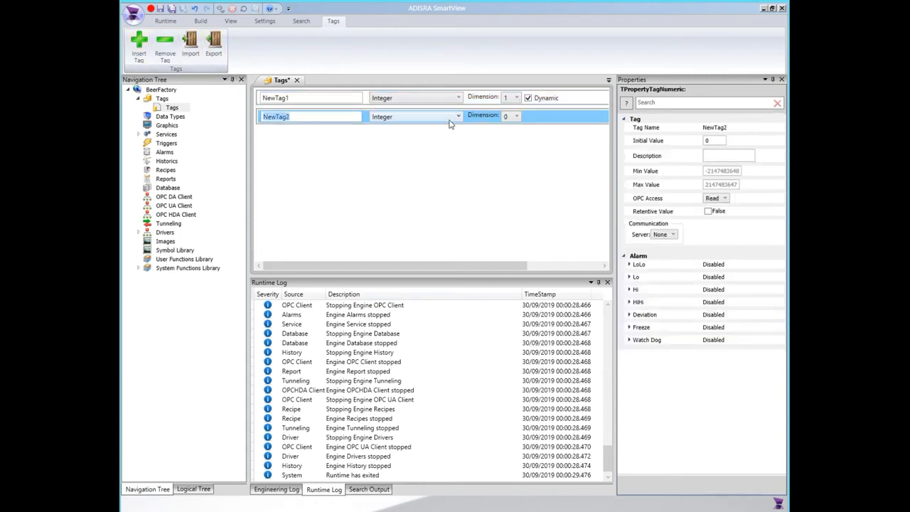
pyautogui.click(449, 124)
pyautogui.click(392, 149)
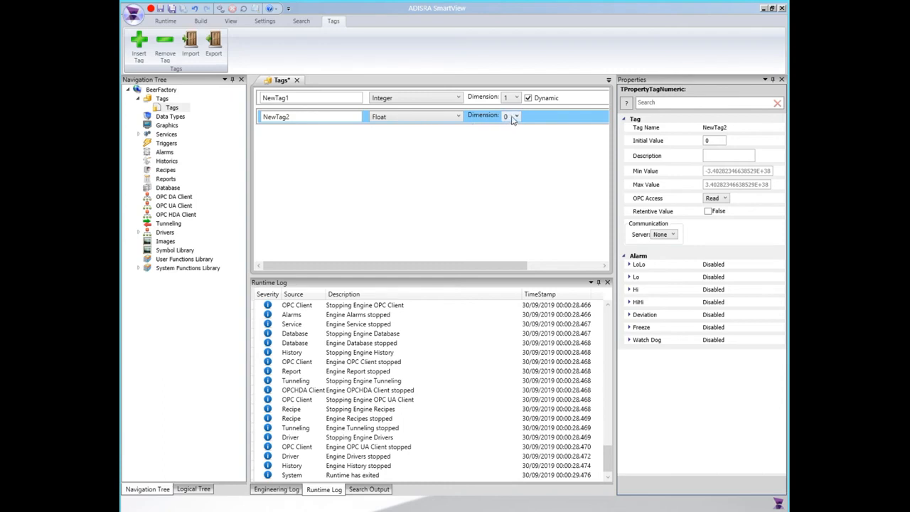
pyautogui.click(513, 118)
pyautogui.click(511, 140)
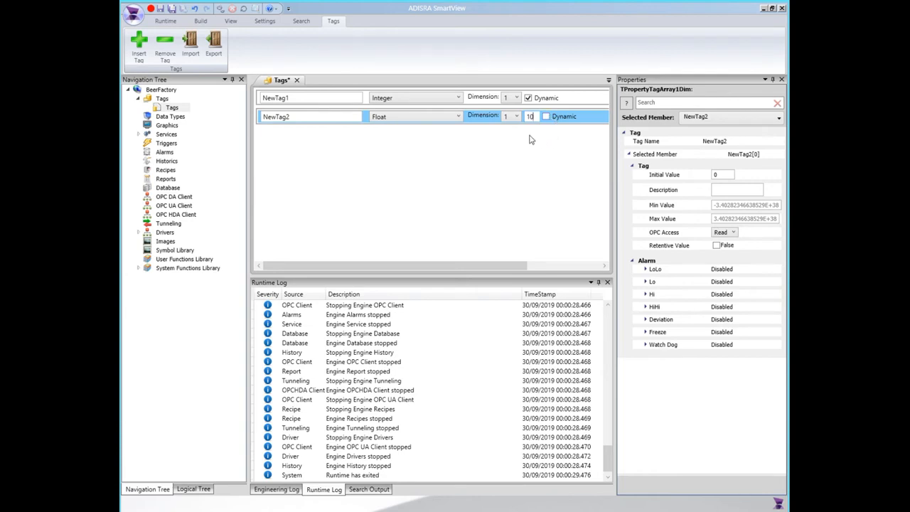
pyautogui.click(526, 136)
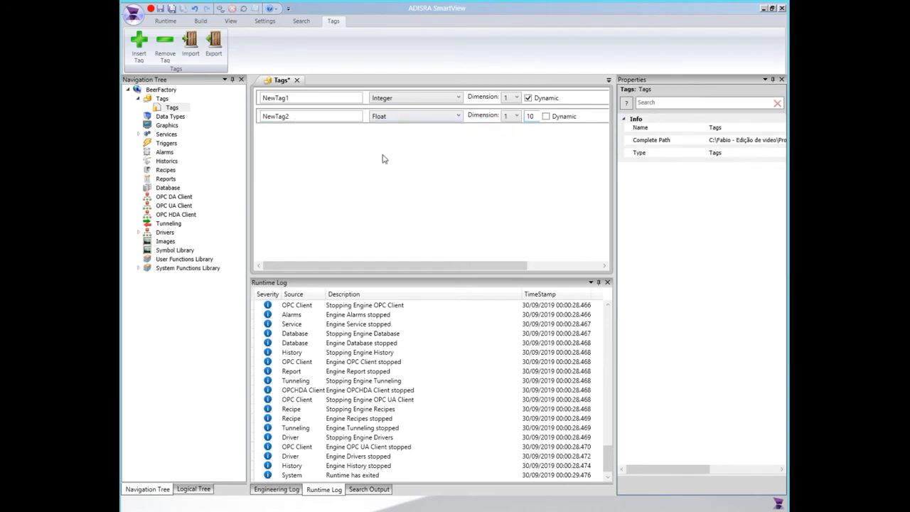
# Insert a third tag as a one-dimensional Boolean array with a fixed size of 5.
pyautogui.click(139, 44)
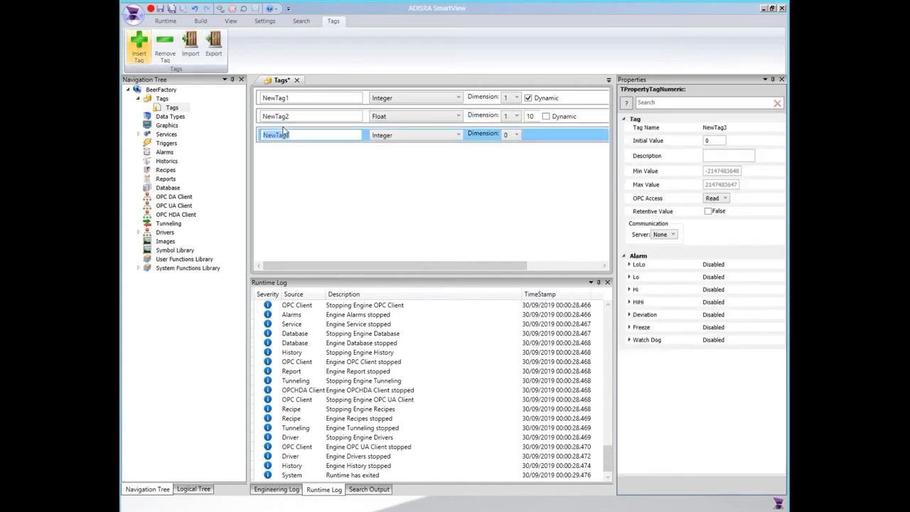
pyautogui.click(402, 138)
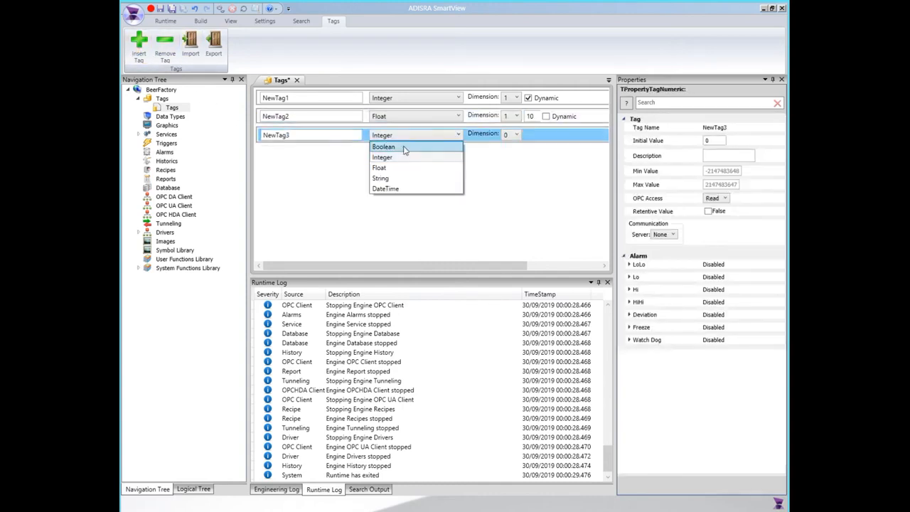
pyautogui.click(405, 148)
pyautogui.click(515, 135)
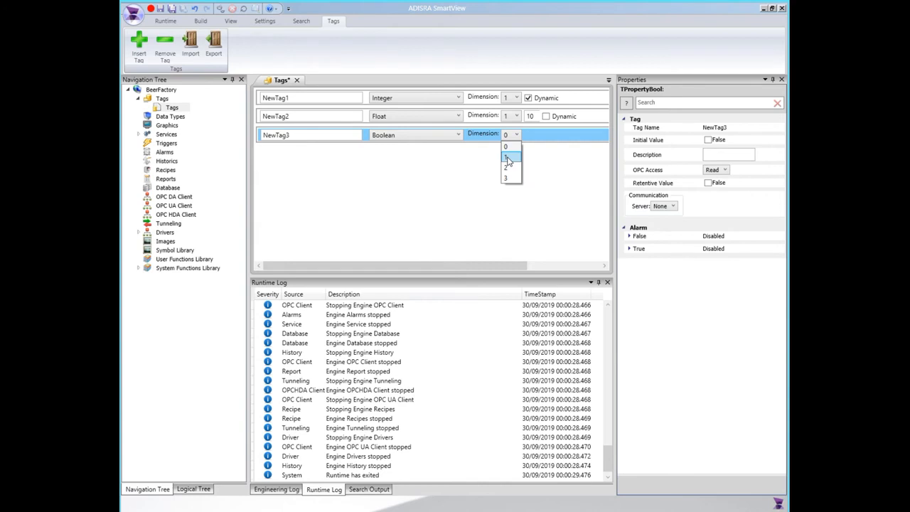
pyautogui.click(510, 157)
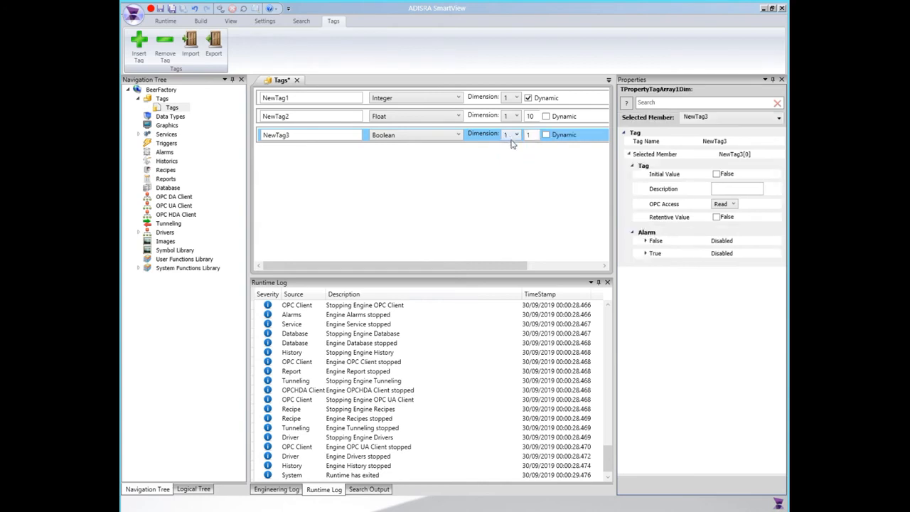
pyautogui.moveTo(533, 135); pyautogui.dragTo(498, 135)
# Insert a fourth tag as a two-dimensional String array with sizes 5 and 4.
pyautogui.click(138, 44)
pyautogui.click(391, 155)
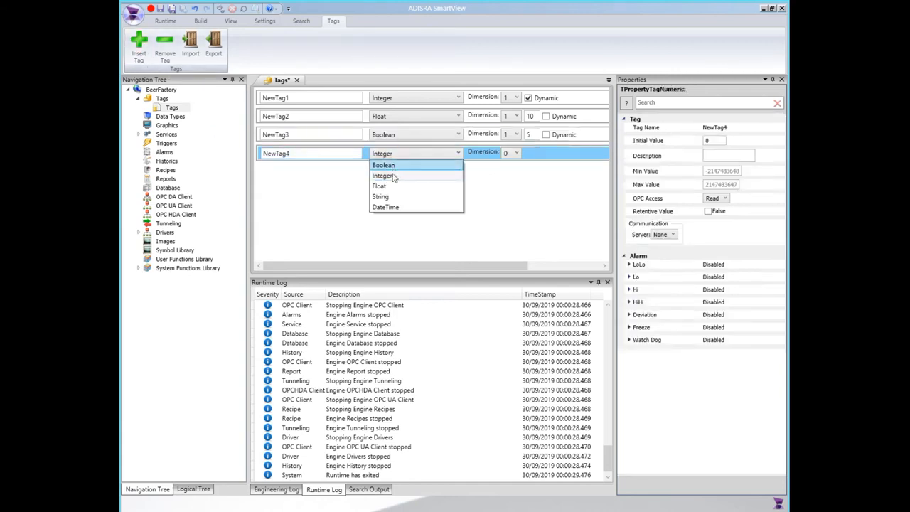
pyautogui.click(389, 195)
pyautogui.click(516, 153)
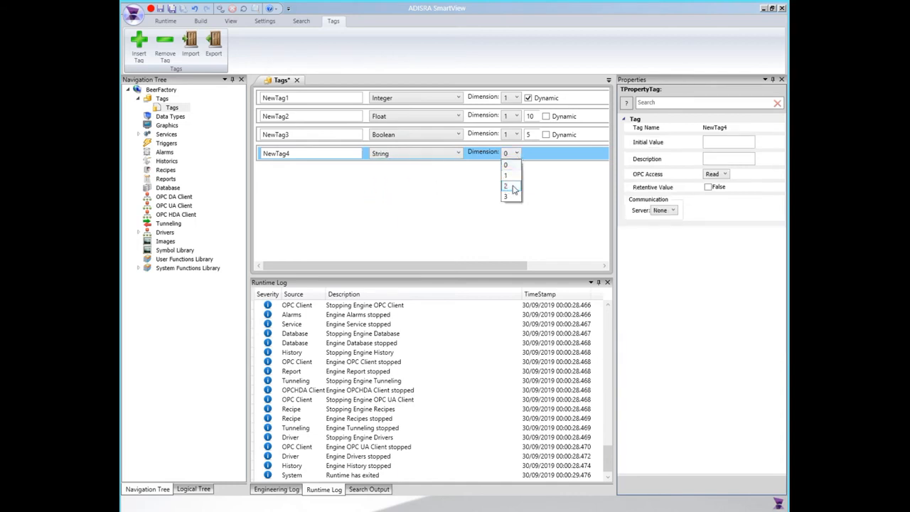
pyautogui.click(507, 187)
pyautogui.moveTo(533, 153); pyautogui.dragTo(502, 155)
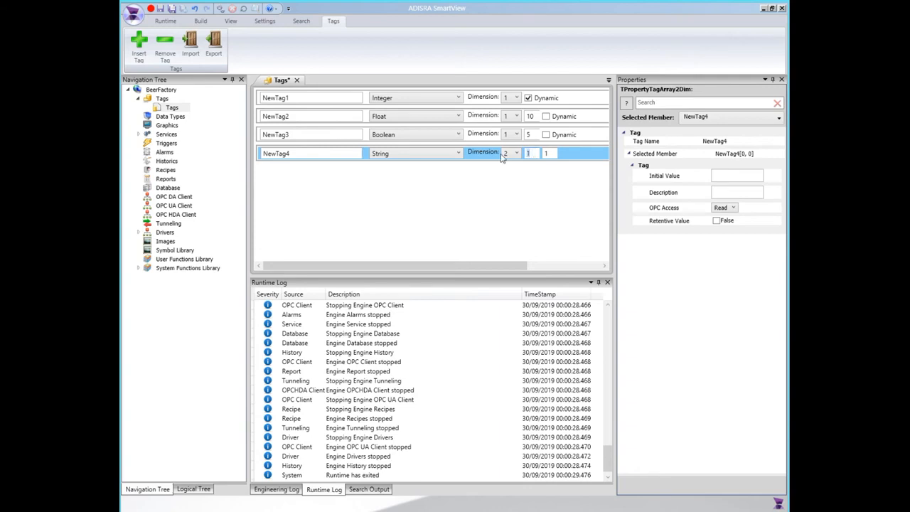
pyautogui.click(546, 154)
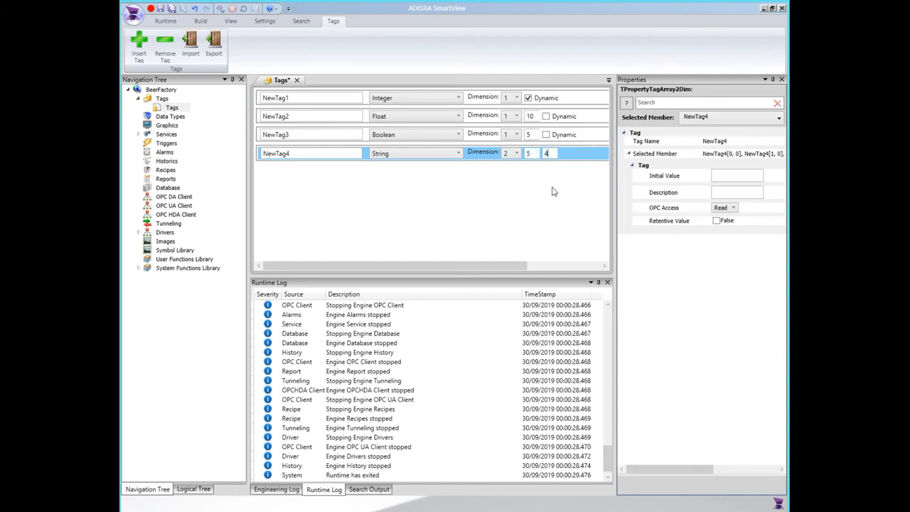
pyautogui.click(509, 192)
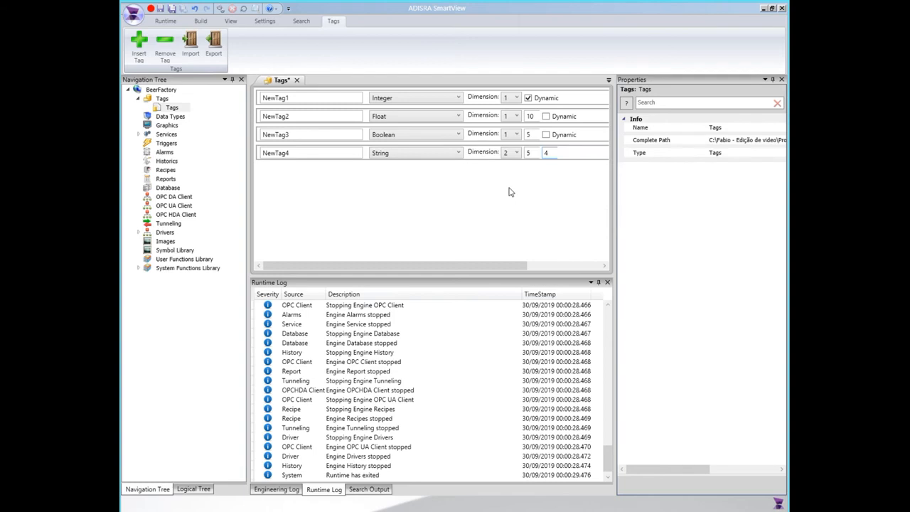
# Insert a fifth tag as a three-dimensional Integer array with sizes 2, 3 and 4.
pyautogui.click(553, 152)
pyautogui.click(137, 51)
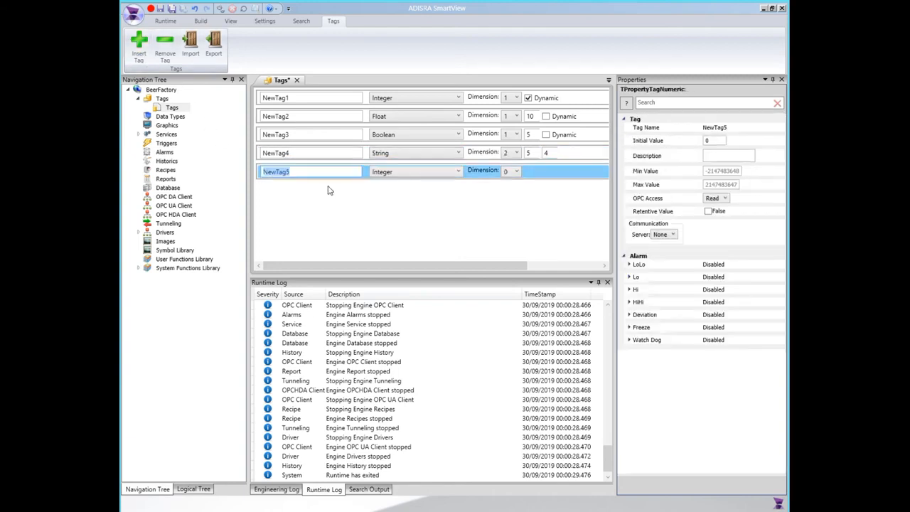
pyautogui.click(516, 171)
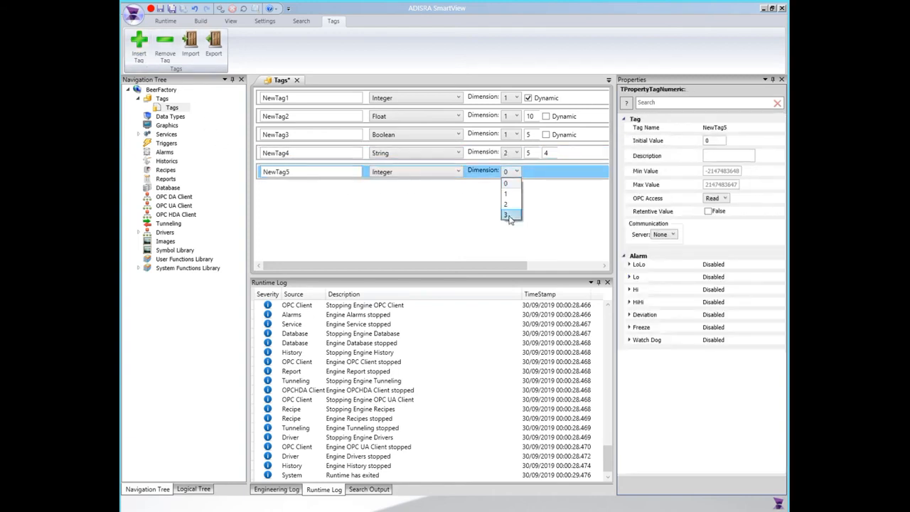
pyautogui.click(509, 218)
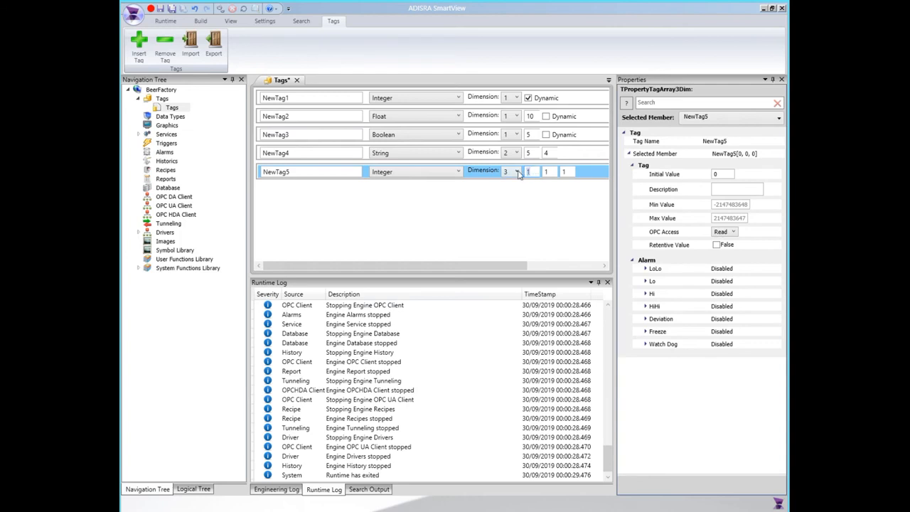
pyautogui.moveTo(552, 172); pyautogui.dragTo(527, 177)
pyautogui.write('2')
pyautogui.press('Tab')
pyautogui.write('3')
pyautogui.moveTo(568, 170); pyautogui.dragTo(530, 178)
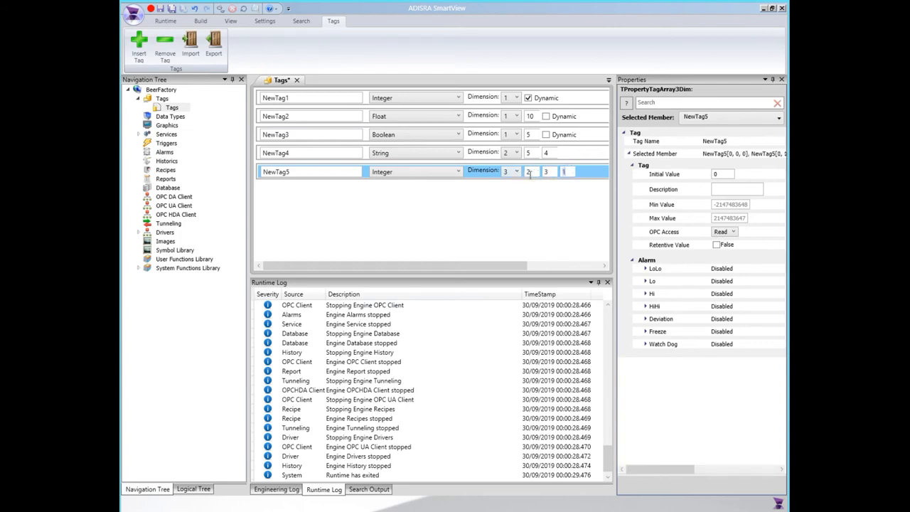
pyautogui.click(462, 204)
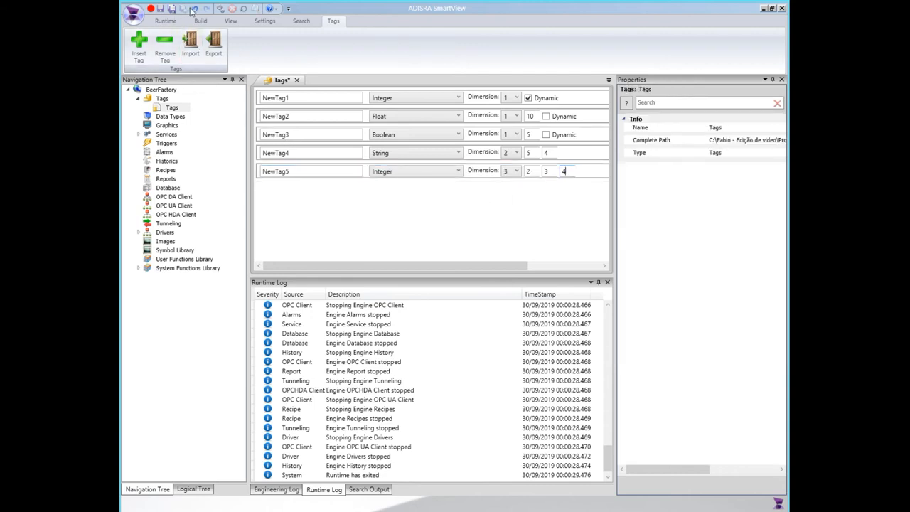
# Save and close the Tags document.
pyautogui.click(161, 9)
pyautogui.click(292, 81)
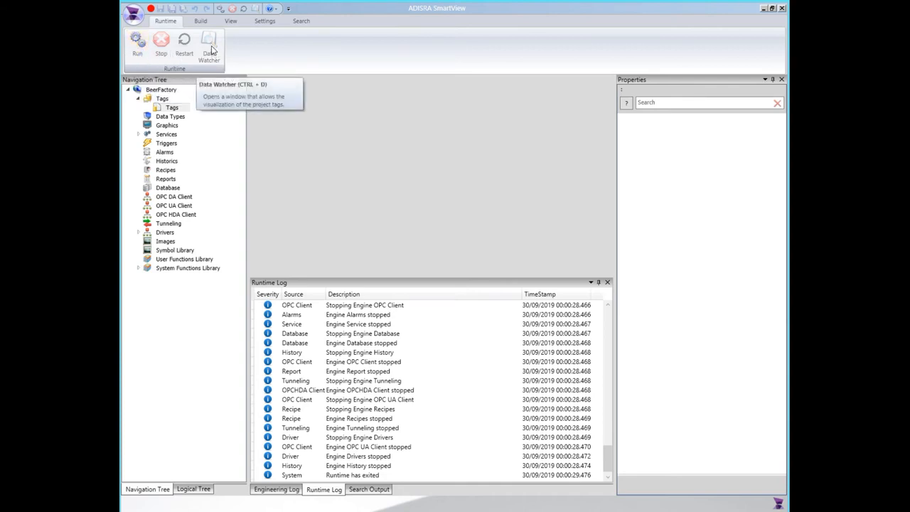
# Start the project's runtime and load all tags into the Data Watcher.
pyautogui.click(143, 44)
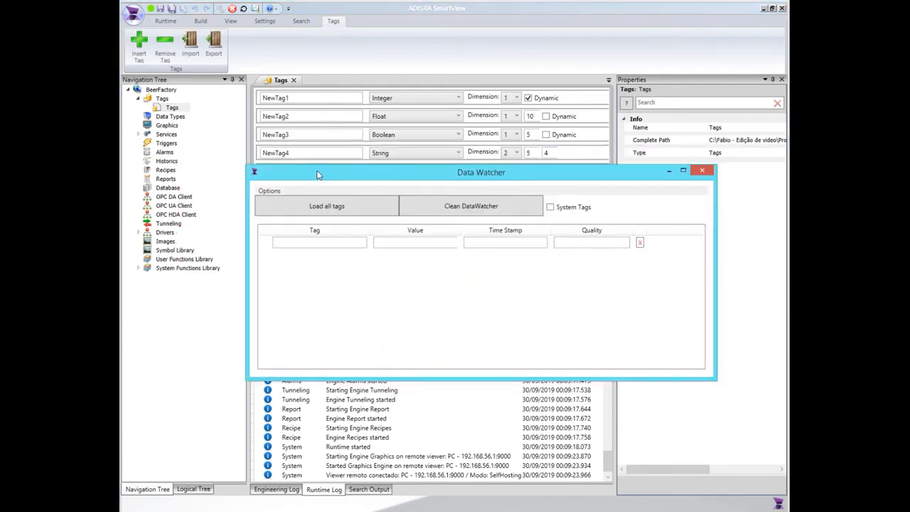
pyautogui.moveTo(317, 175); pyautogui.dragTo(319, 208)
pyautogui.click(327, 276)
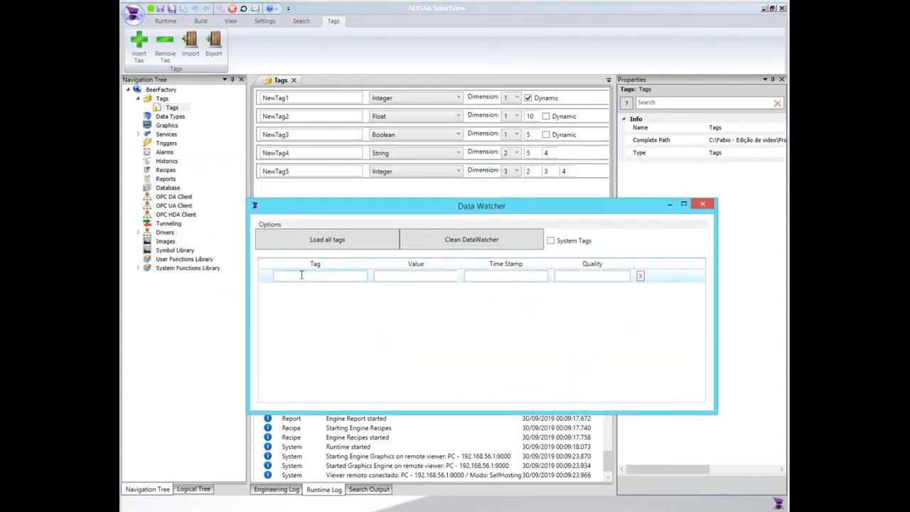
pyautogui.click(327, 241)
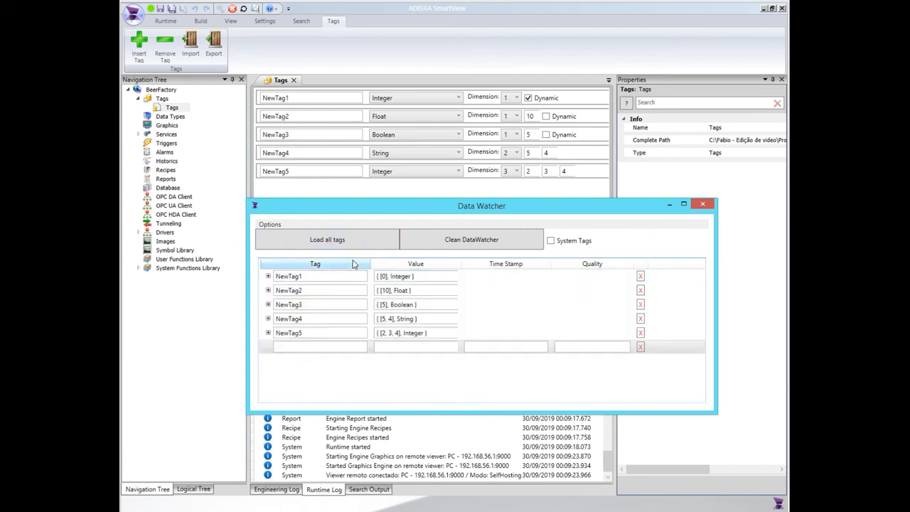
# Compare the NewTag1 and NewTag2 entries in the Data Watcher with their dimension settings in the Tags document.
pyautogui.moveTo(398, 208); pyautogui.dragTo(393, 191)
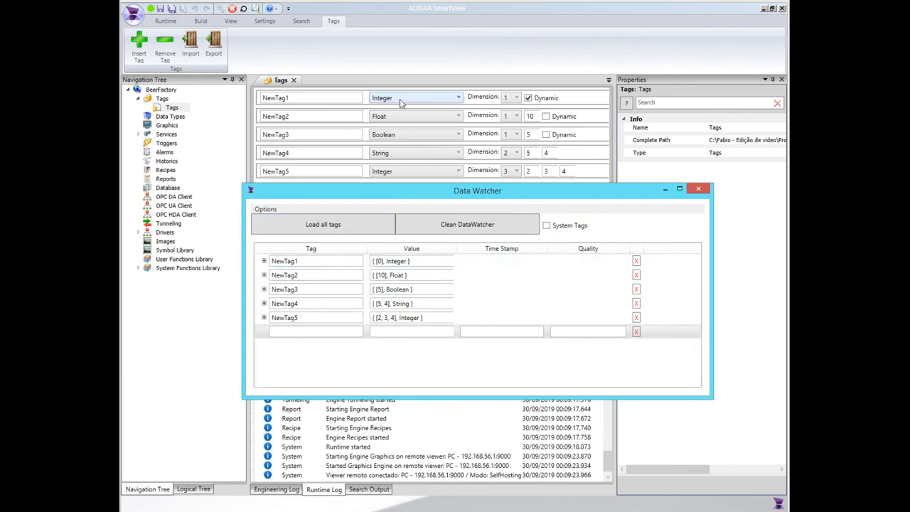
pyautogui.moveTo(373, 261); pyautogui.dragTo(390, 265)
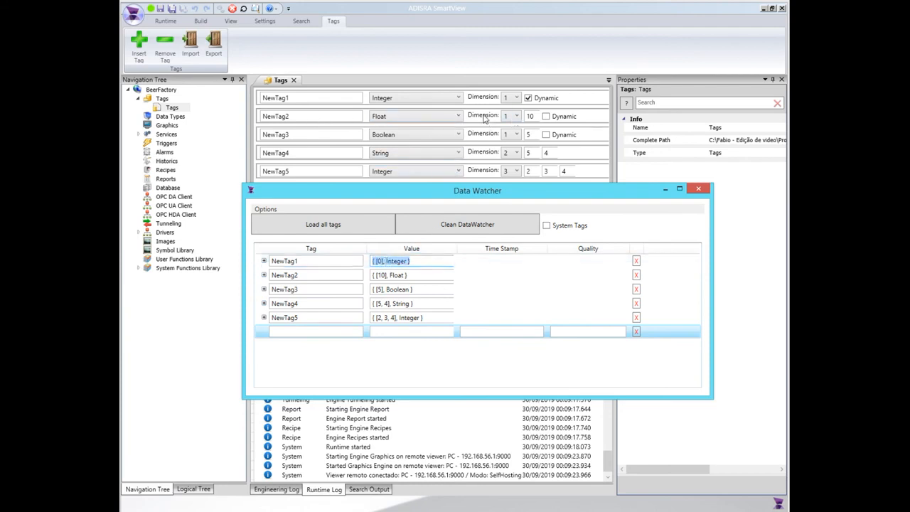
pyautogui.click(533, 116)
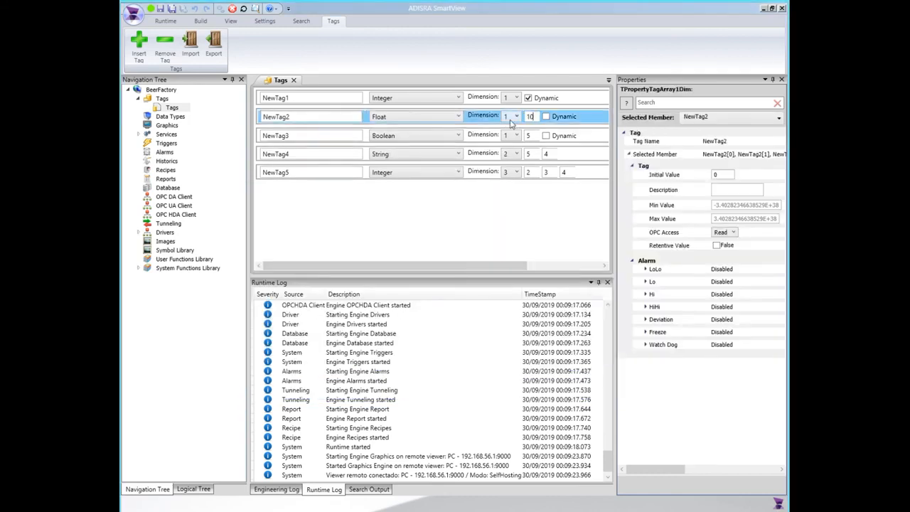
pyautogui.press('Tab')
pyautogui.hotkey('alt', 'Tab')
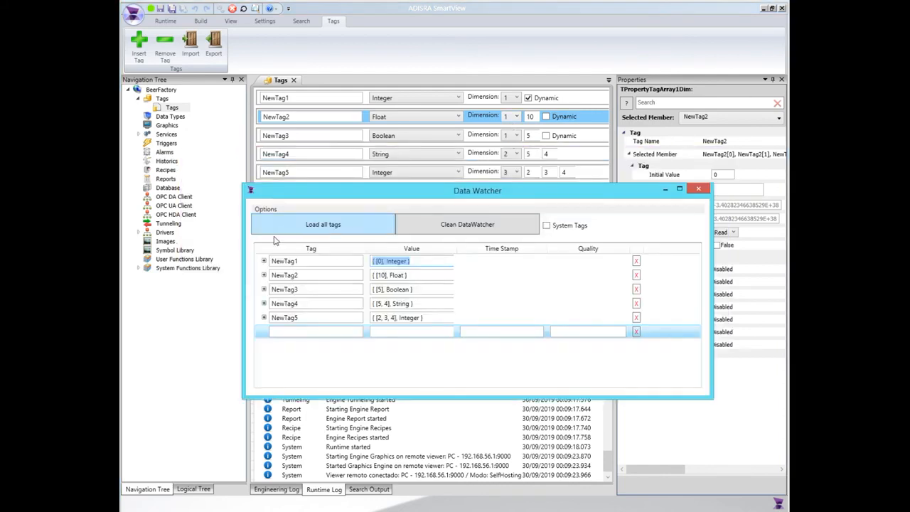
# Expand the Float array NewTag2 in the Data Watcher and set elements [0], [1] and [2] to 10, 5 and 4.
pyautogui.click(264, 276)
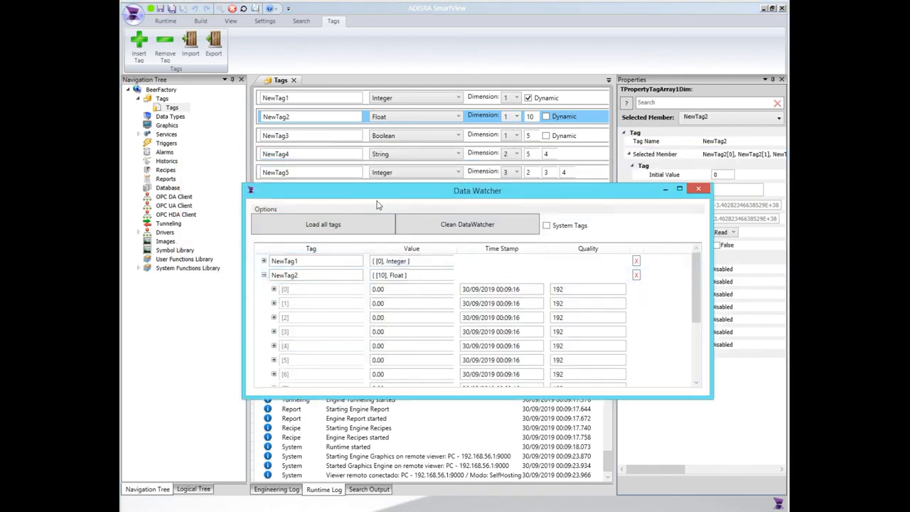
pyautogui.moveTo(360, 327); pyautogui.dragTo(361, 404)
pyautogui.moveTo(431, 122); pyautogui.dragTo(442, 149)
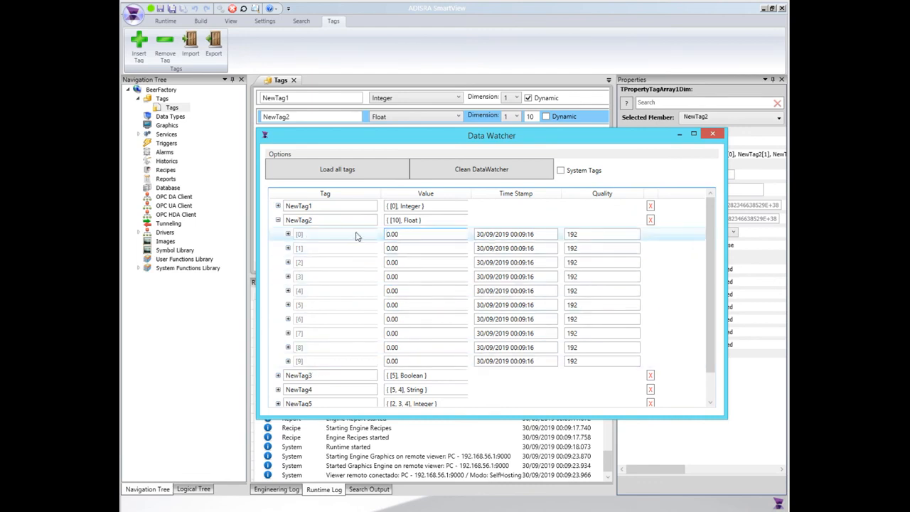
pyautogui.click(398, 248)
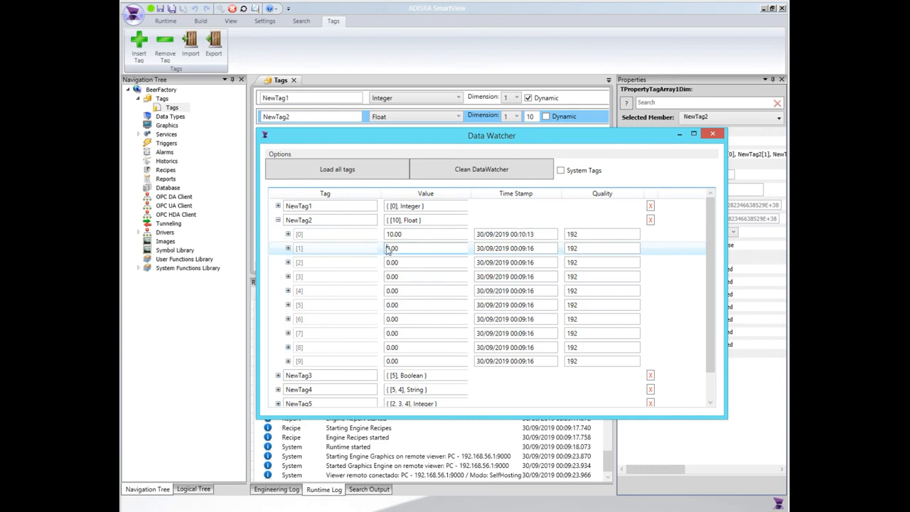
pyautogui.write('5')
pyautogui.click(405, 265)
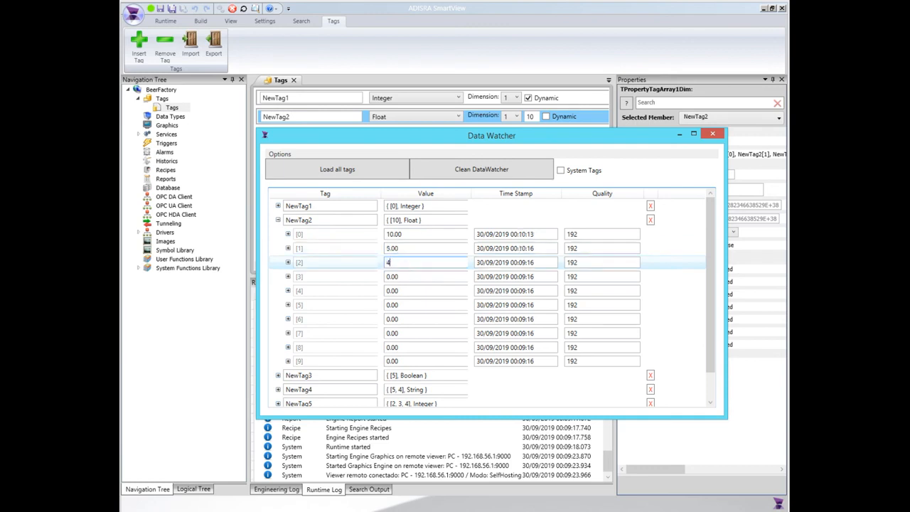
pyautogui.write('4')
pyautogui.click(393, 277)
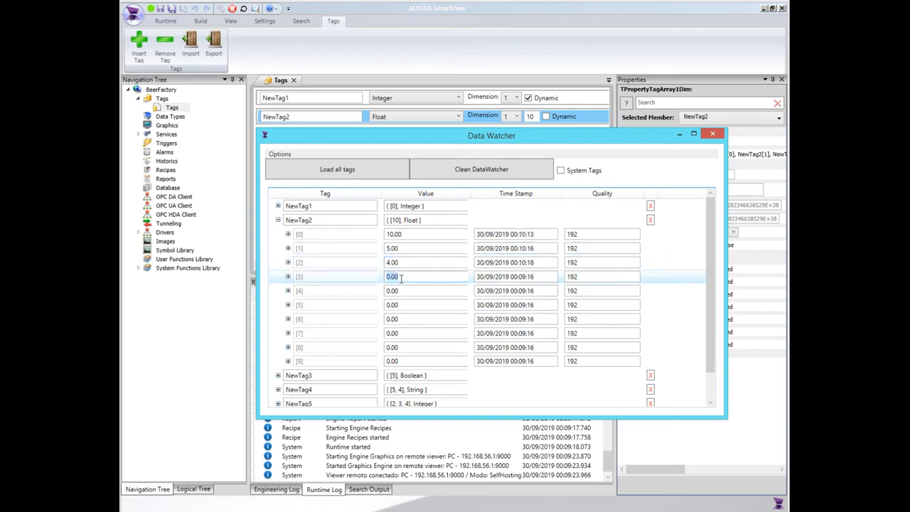
# Examine the time stamp and quality of NewTag2's first elements, and collapse the array.
pyautogui.click(544, 235)
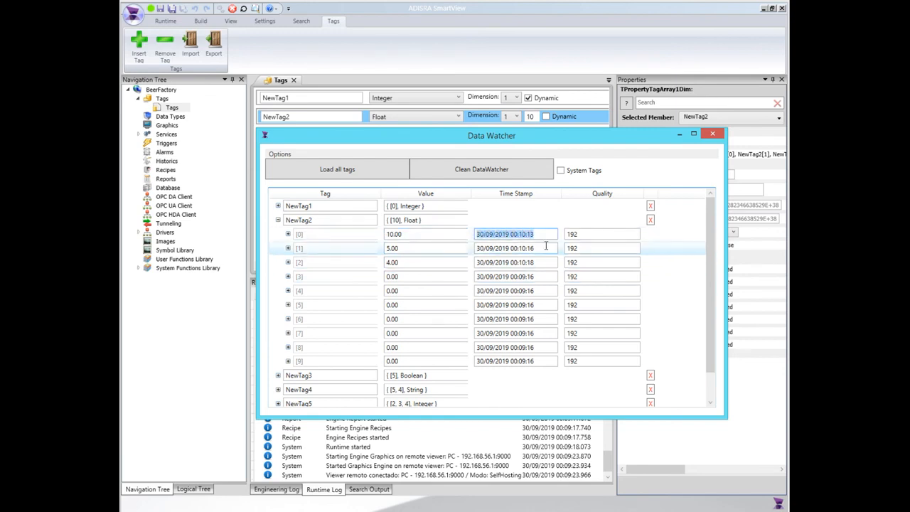
pyautogui.click(577, 235)
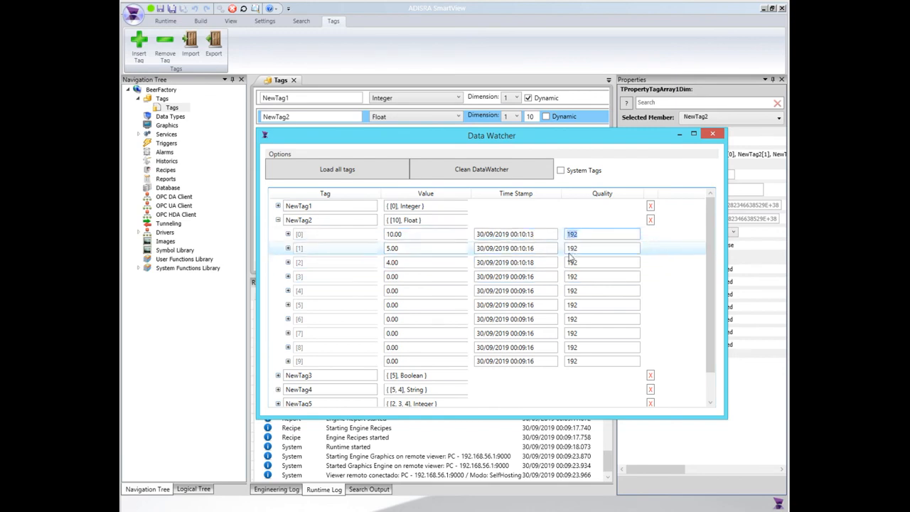
pyautogui.click(586, 248)
pyautogui.click(278, 220)
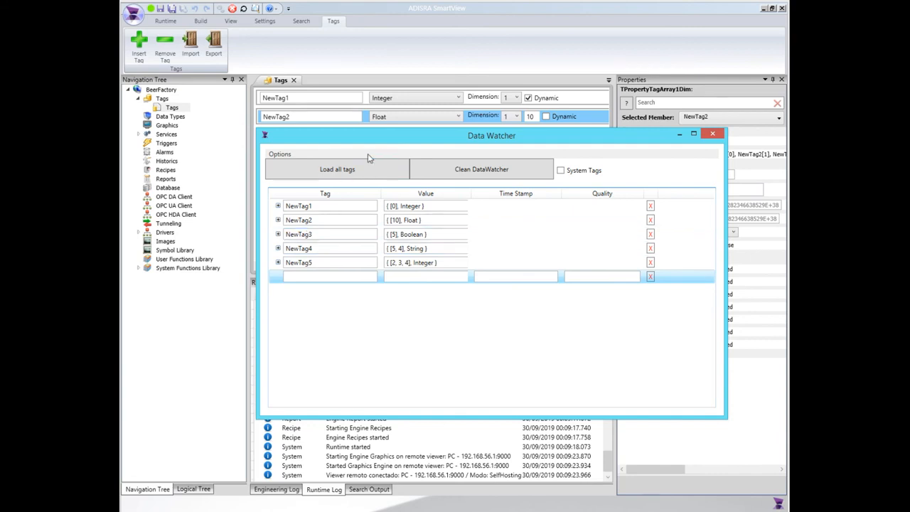
# Set element [0] of the Boolean array NewTag3 to True and collapse the array.
pyautogui.moveTo(381, 145); pyautogui.dragTo(380, 162)
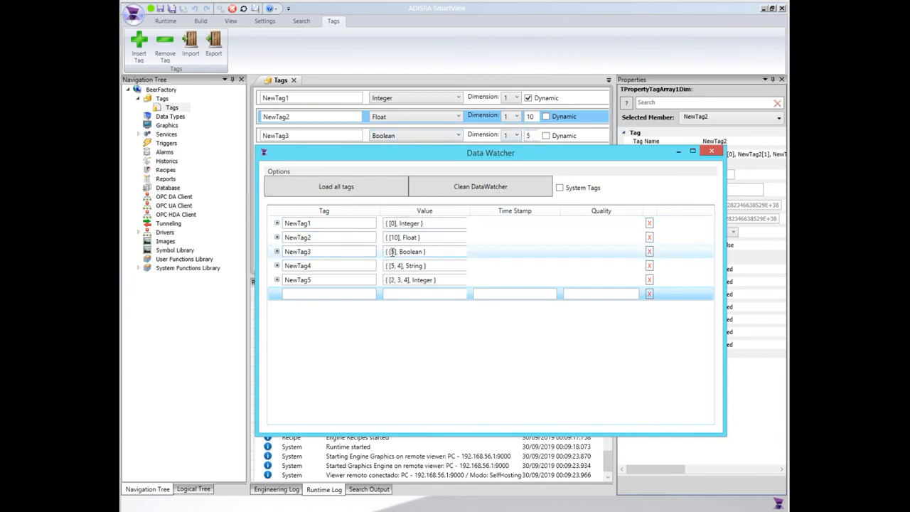
pyautogui.moveTo(421, 251); pyautogui.dragTo(367, 249)
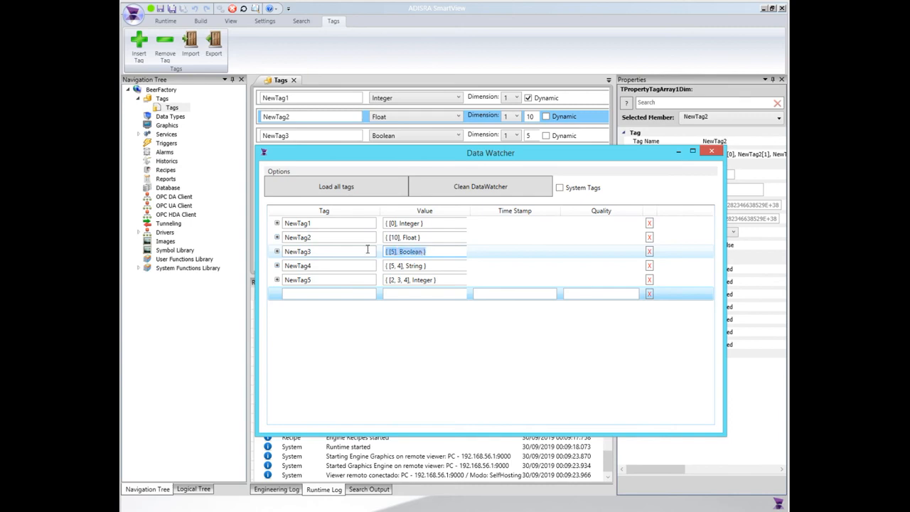
pyautogui.click(276, 251)
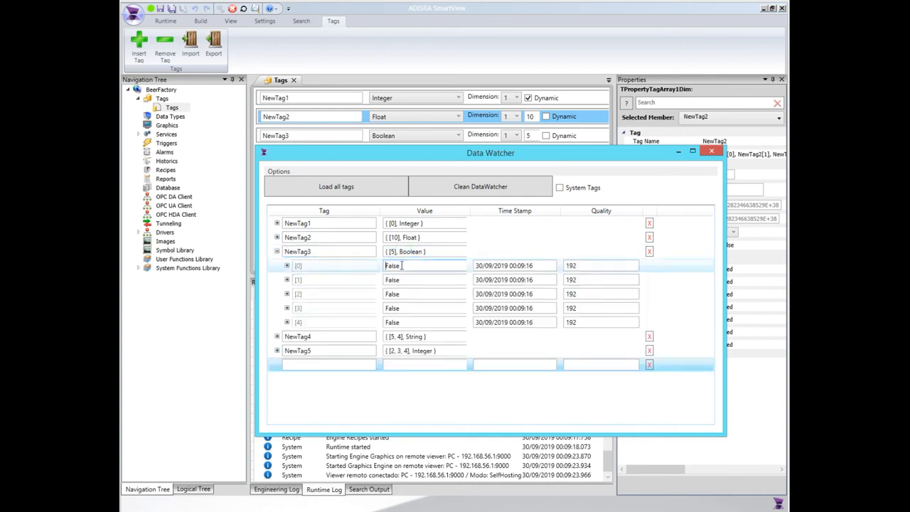
pyautogui.doubleClick(401, 265)
pyautogui.write('True')
pyautogui.doubleClick(411, 279)
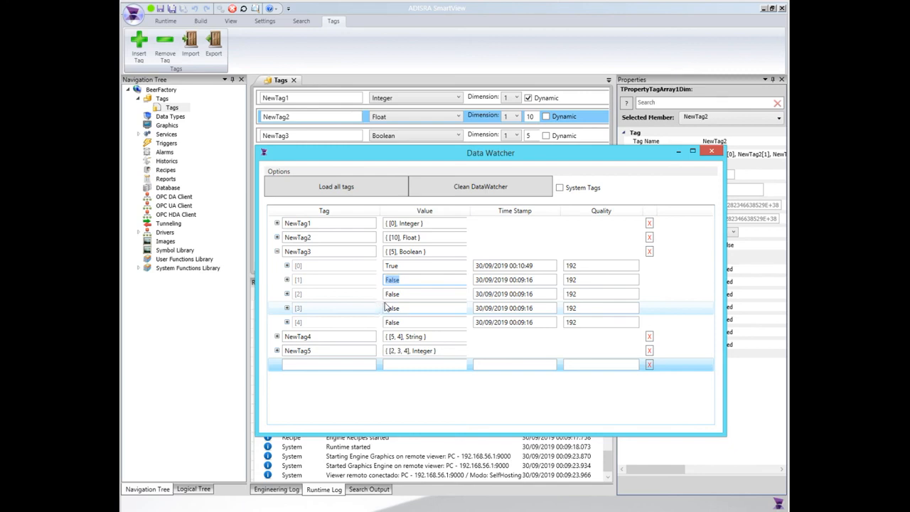
pyautogui.click(276, 251)
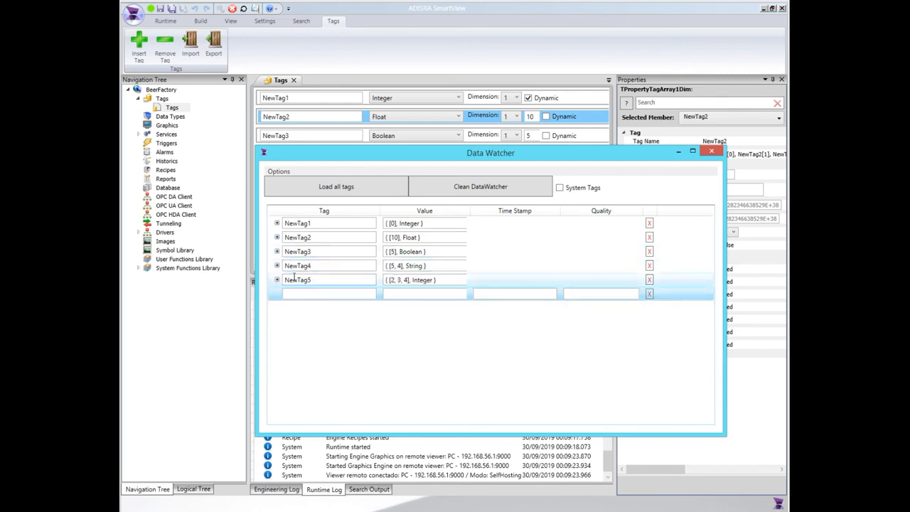
# Expand the two-dimensional String array NewTag4 in the Data Watcher and examine how its elements are indexed.
pyautogui.moveTo(394, 158); pyautogui.dragTo(396, 178)
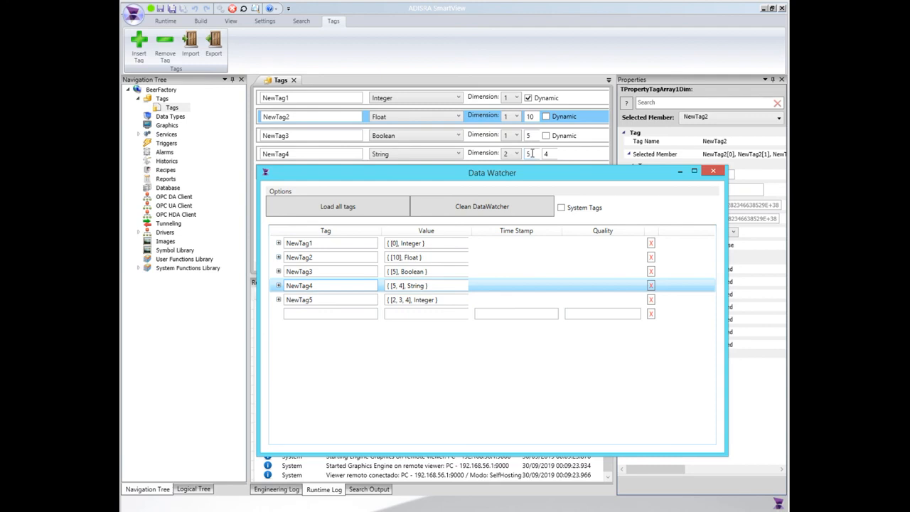
pyautogui.click(279, 286)
pyautogui.scroll(-2, 344, 314)
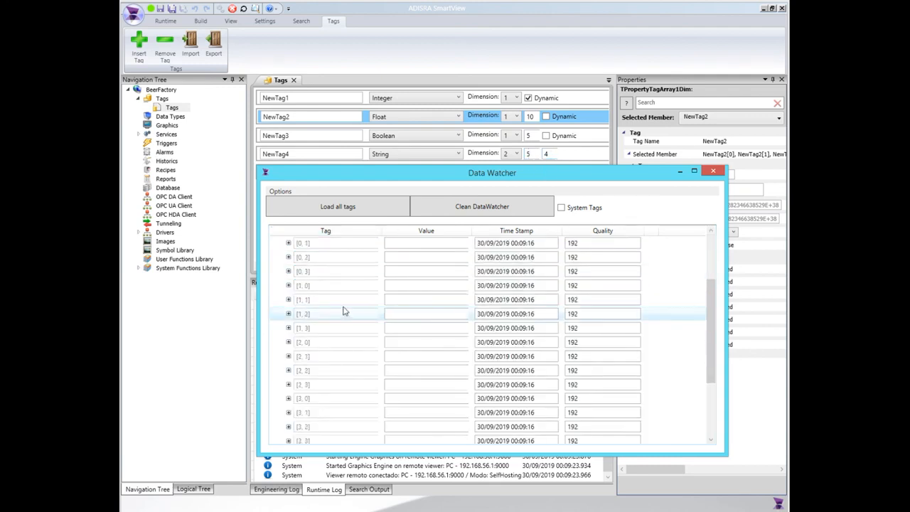
pyautogui.scroll(2, 344, 311)
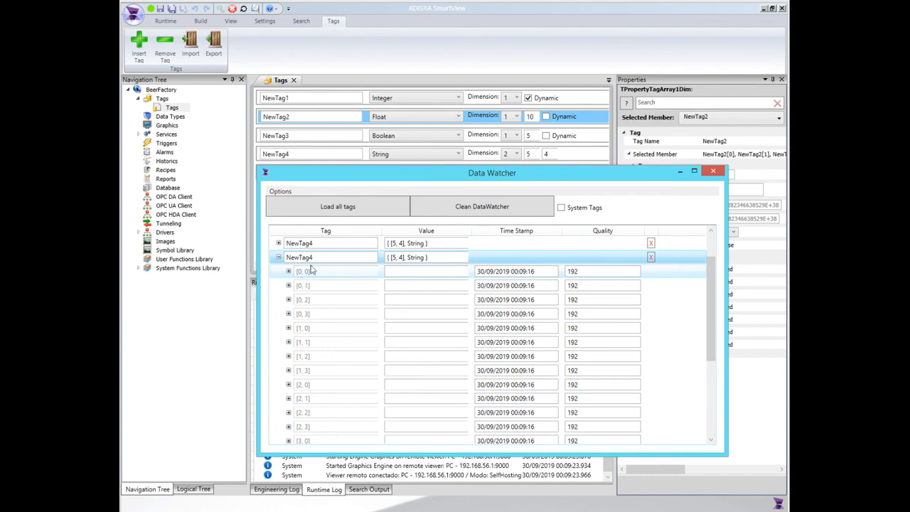
pyautogui.moveTo(400, 176); pyautogui.dragTo(424, 154)
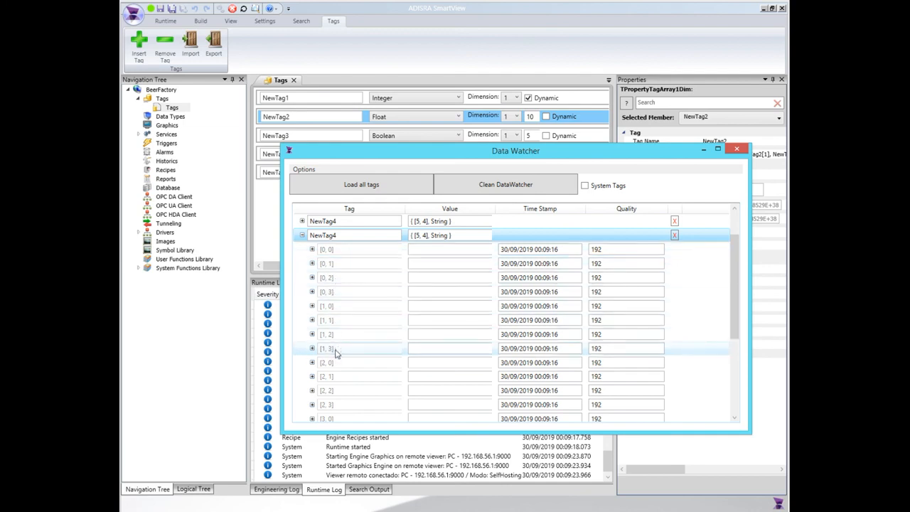
pyautogui.scroll(-3, 336, 353)
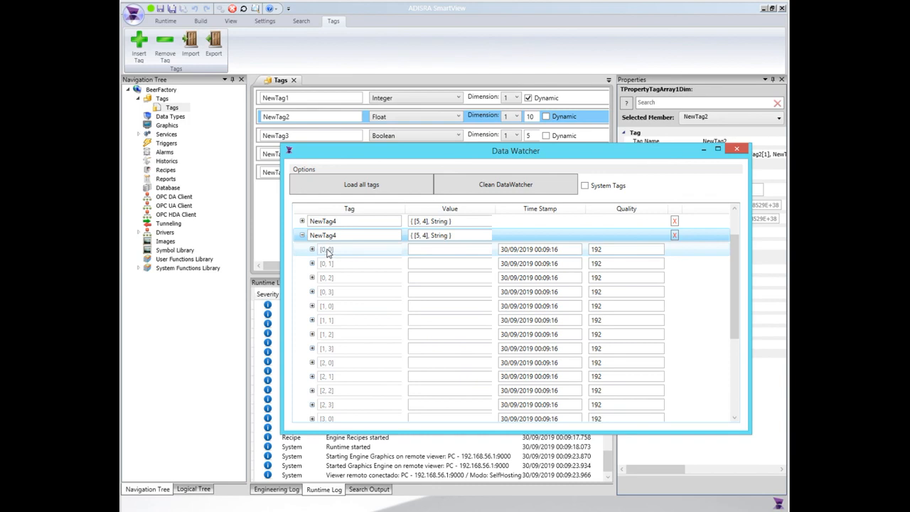
pyautogui.scroll(-3, 324, 349)
# Set element [0, 0] of the String array NewTag4 to fa123.
pyautogui.scroll(4, 325, 379)
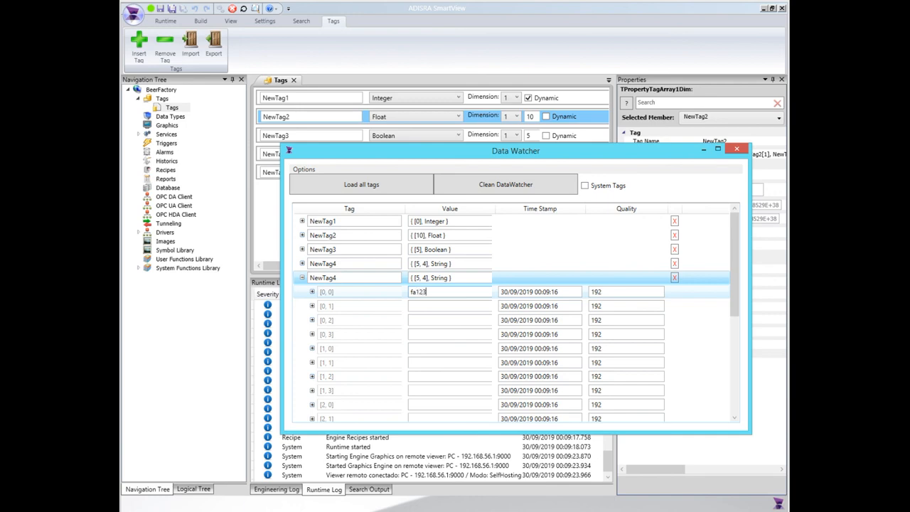
pyautogui.press('Return')
pyautogui.click(424, 305)
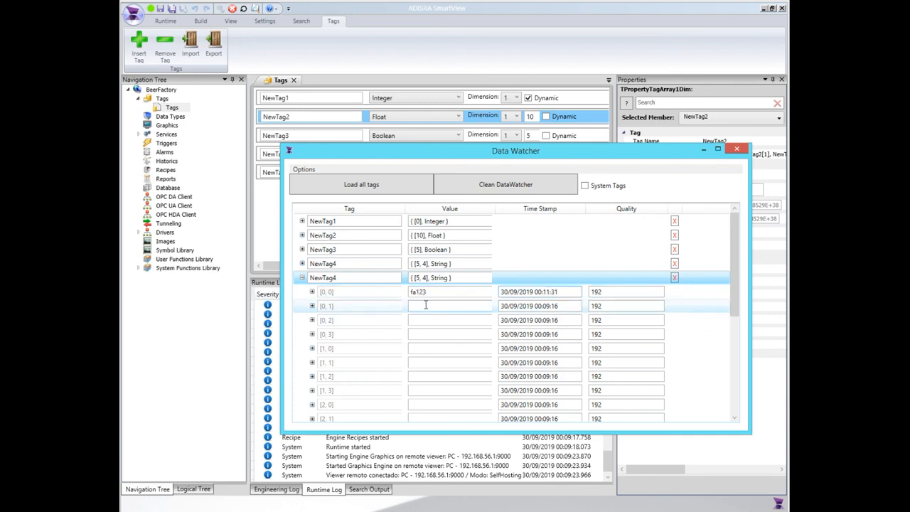
# Set elements [0, 1] and [0, 2] of the String array NewTag4 to 3 and jhjh, and collapse the array.
pyautogui.write('3')
pyautogui.press('Return')
pyautogui.click(415, 321)
pyautogui.click(422, 305)
pyautogui.click(418, 320)
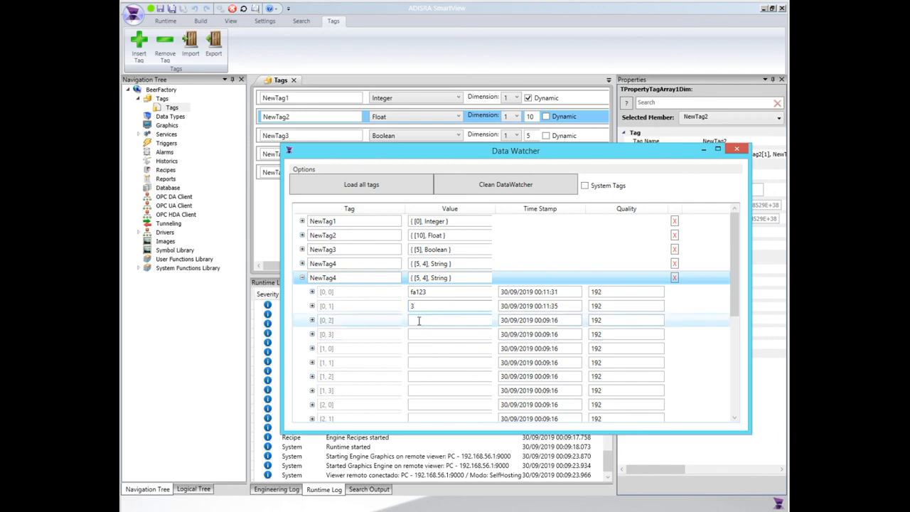
pyautogui.click(301, 277)
# Expand the three-dimensional Integer array NewTag5 in the Data Watcher and examine how its elements are indexed.
pyautogui.moveTo(483, 150); pyautogui.dragTo(456, 190)
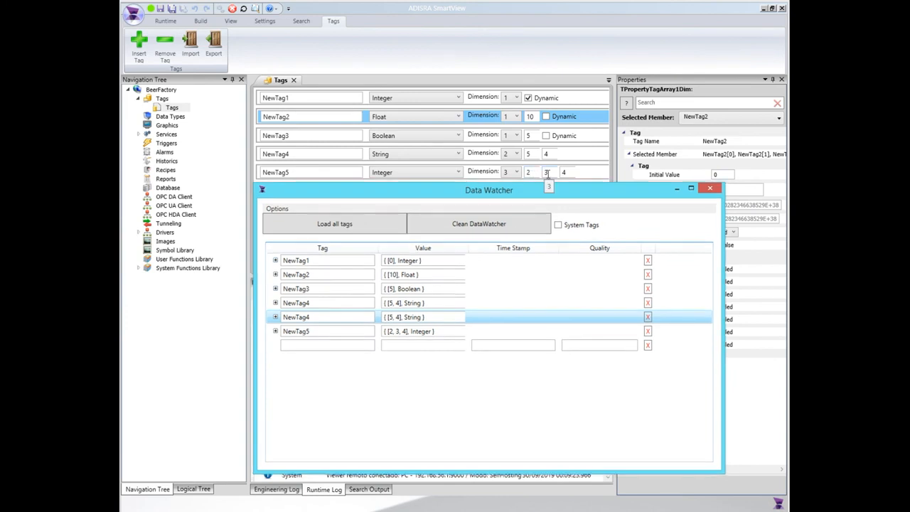
pyautogui.click(276, 332)
pyautogui.scroll(-1, 350, 367)
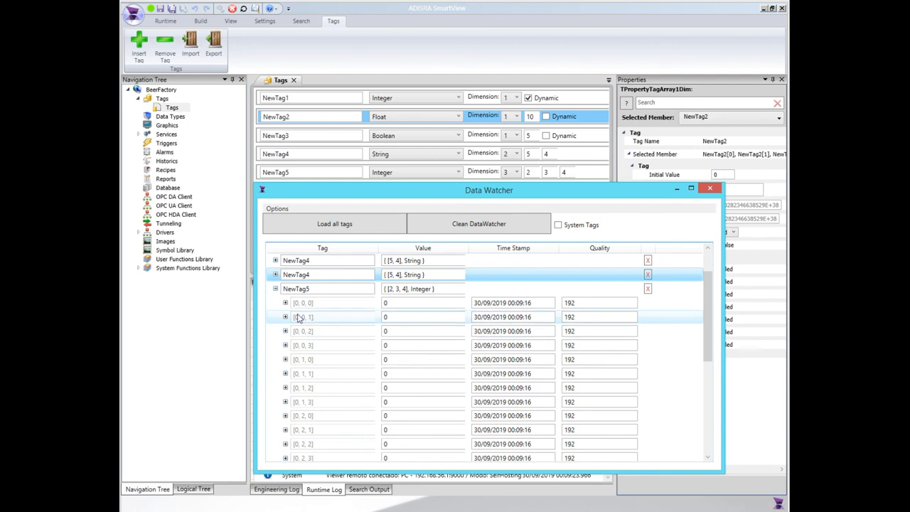
pyautogui.scroll(-5, 323, 319)
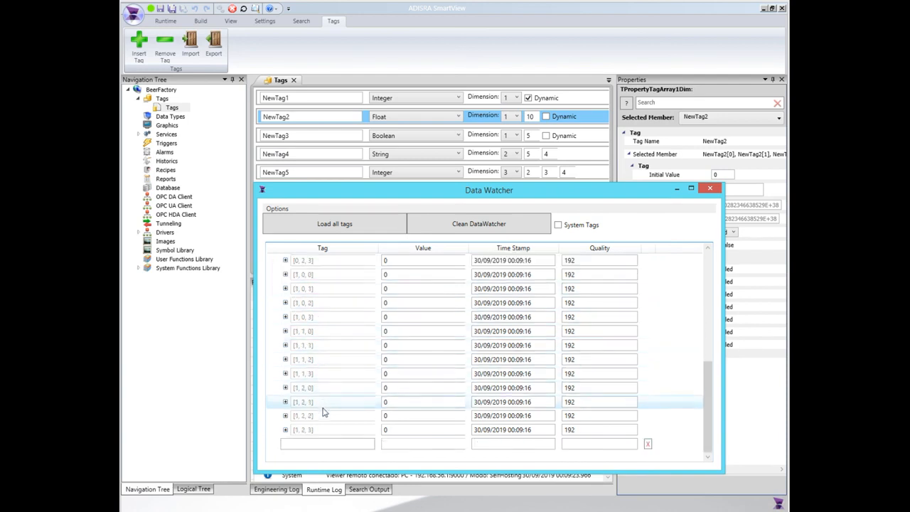
pyautogui.scroll(3, 324, 395)
pyautogui.scroll(2, 324, 395)
# Set elements [0, 0, 0] to [0, 0, 3] of the Integer array NewTag5 to 22, 45, 10 and 70.
pyautogui.click(402, 321)
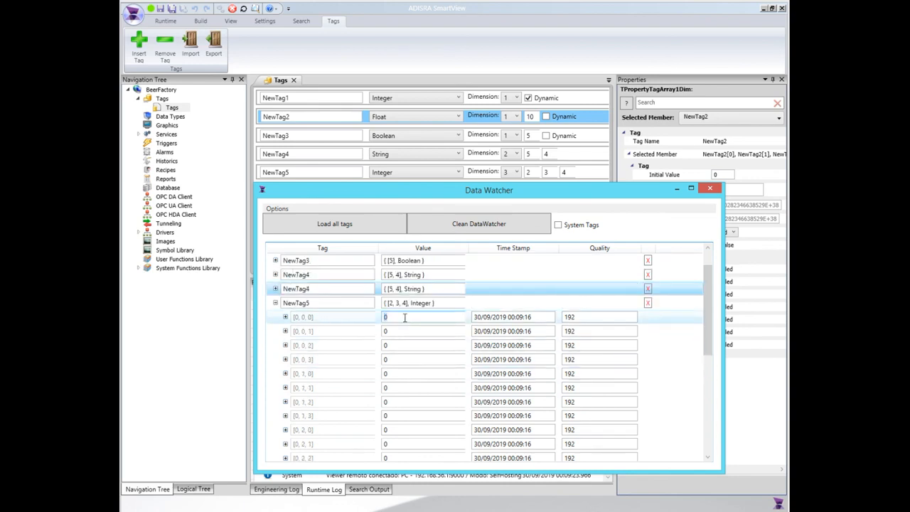
pyautogui.write('22')
pyautogui.click(406, 332)
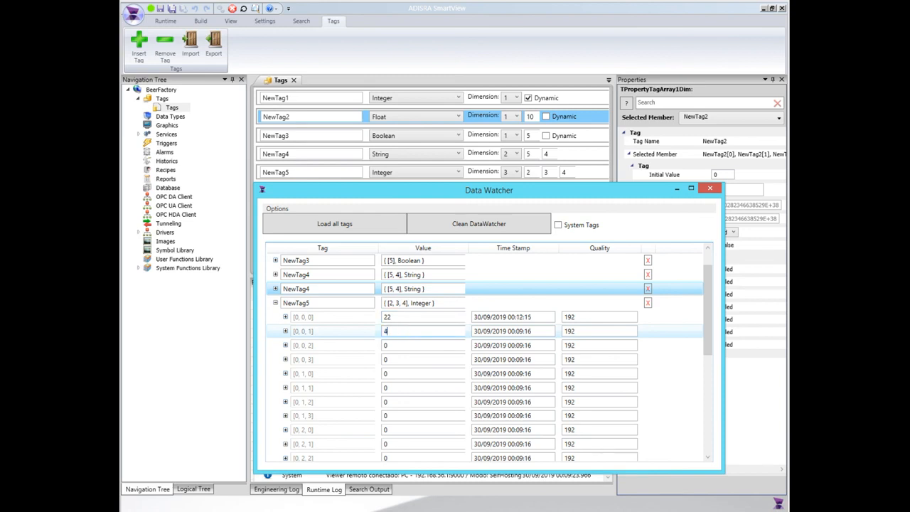
pyautogui.click(395, 347)
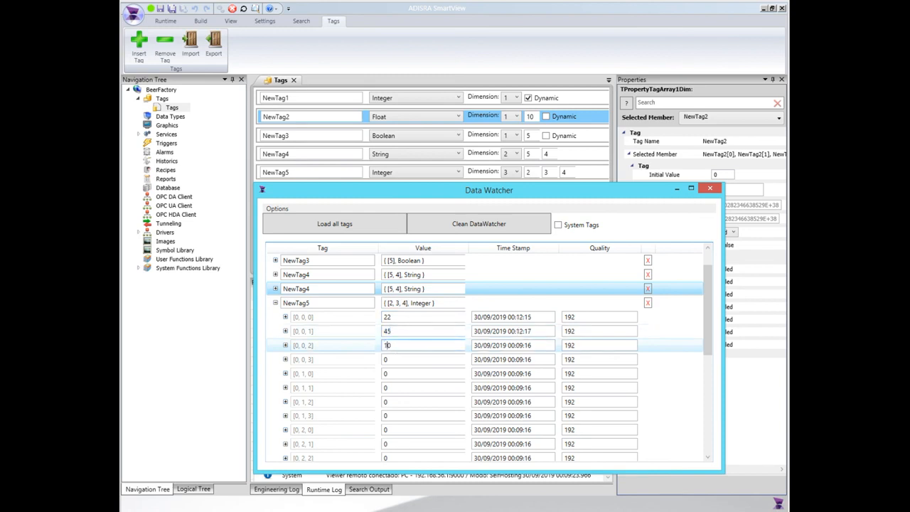
pyautogui.click(393, 362)
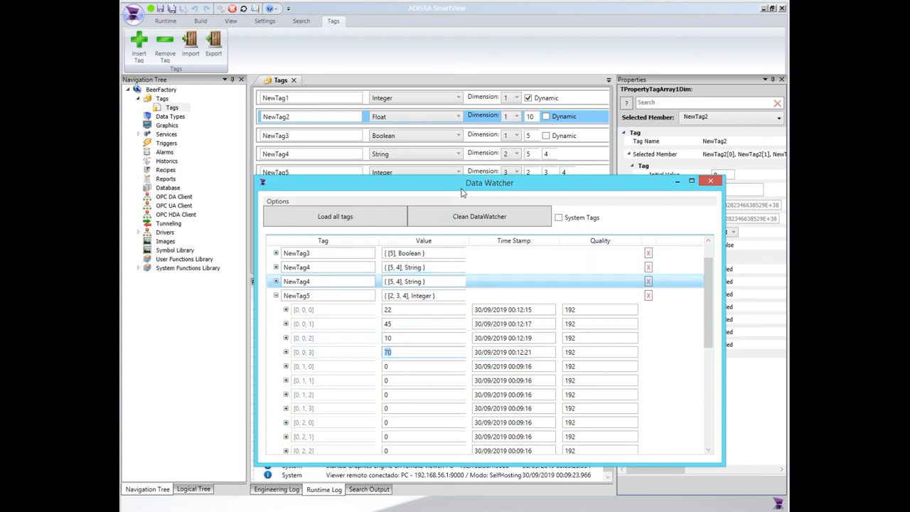
pyautogui.moveTo(389, 189); pyautogui.dragTo(389, 197)
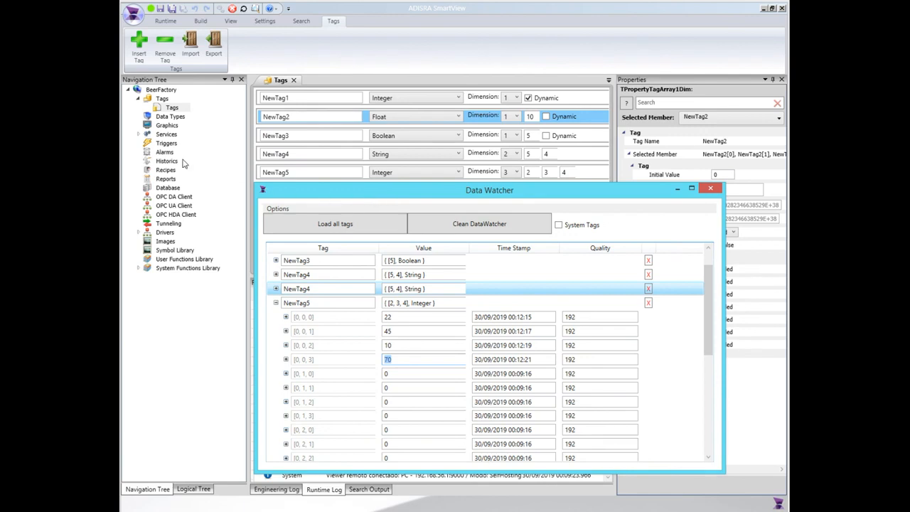
# Put the Data Watcher away and examine the data types available for NewTag5 without changing its type.
pyautogui.click(323, 286)
pyautogui.click(690, 190)
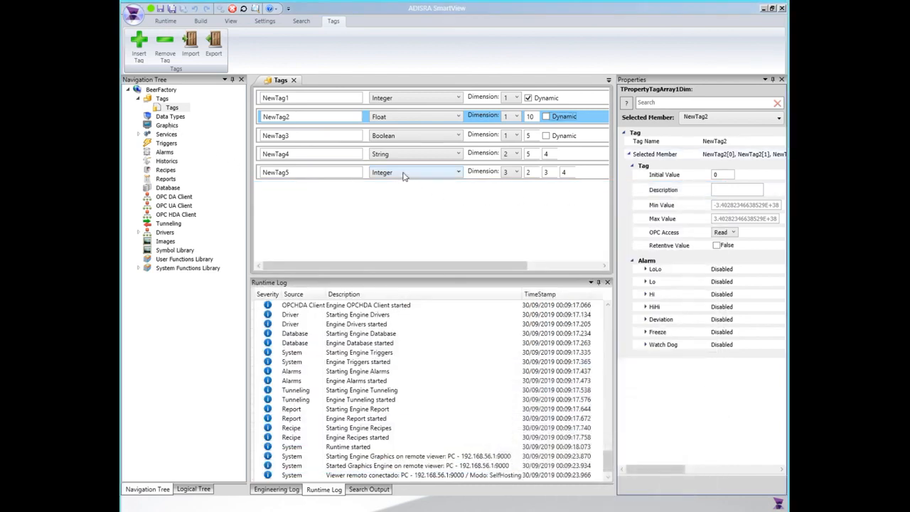
pyautogui.click(402, 173)
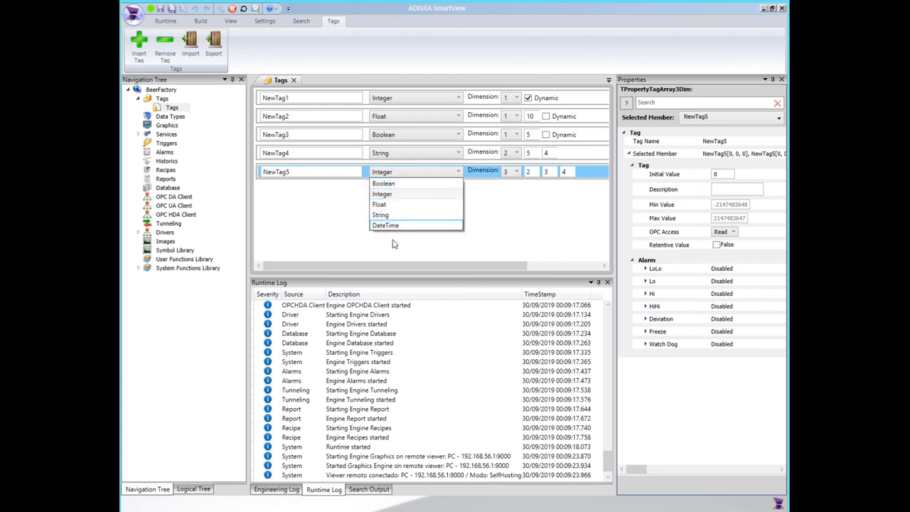
pyautogui.click(289, 193)
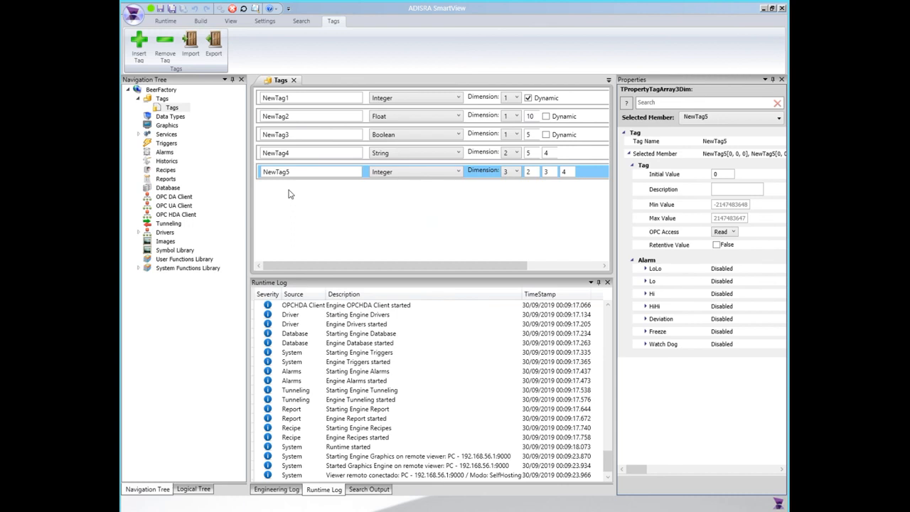